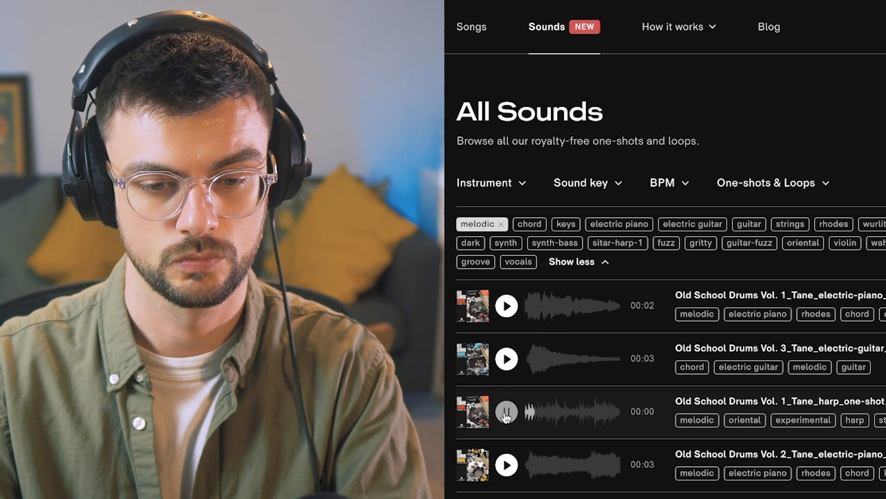
Step: Audition and pick the Old School Drums Vol. 1 harp one-shot on the Tracklib All Sounds page
{"action": "left_click", "coordinate": [506, 413]}
{"action": "left_click", "coordinate": [749, 411]}
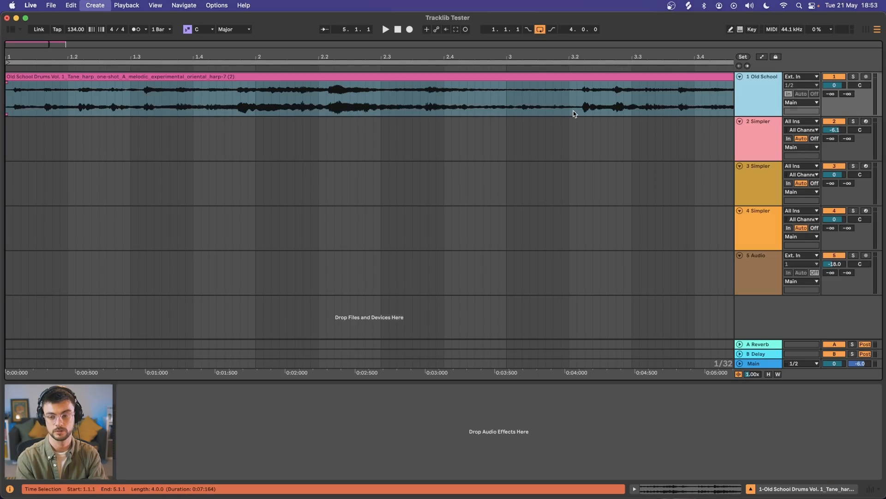
Step: Insert a new MIDI track below the harp track and give it the same pink colour
{"action": "key", "text": "super+shift+t"}
{"action": "left_click", "coordinate": [771, 107], "text": "shift"}
{"action": "right_click", "coordinate": [769, 137]}
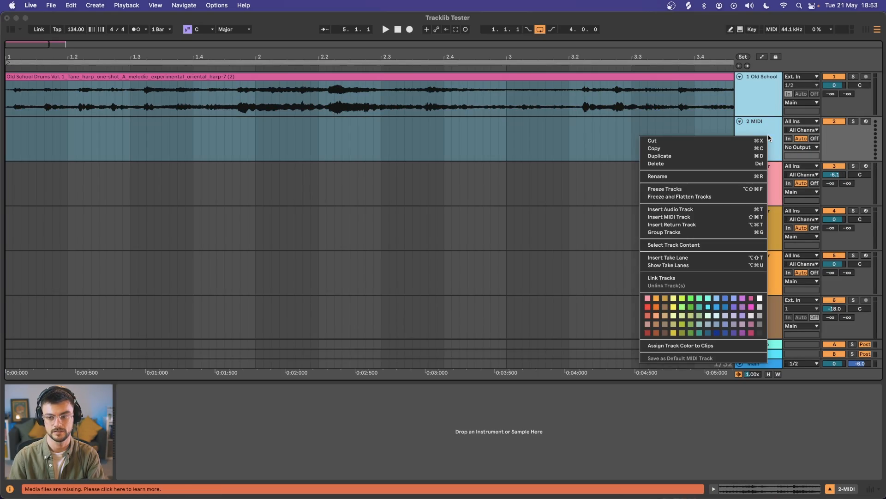
{"action": "left_click", "coordinate": [750, 298]}
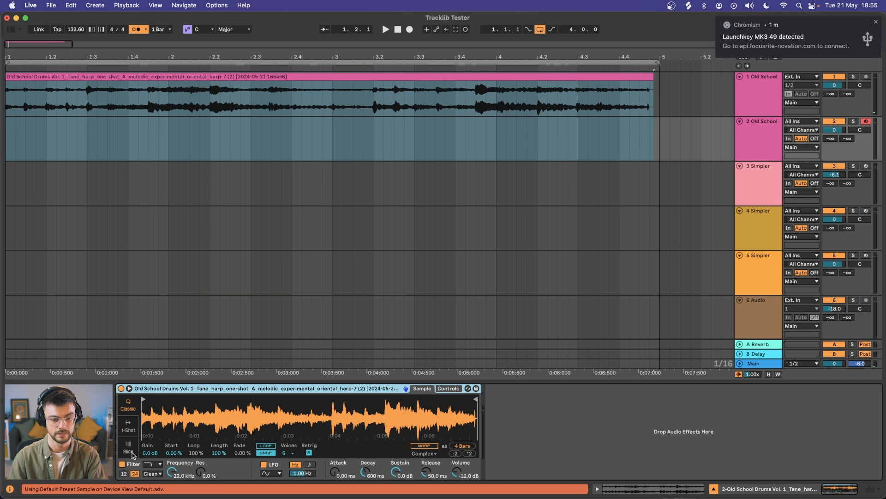
Step: Switch the harp sample's Simpler to Slice mode and slice it by Beat
{"action": "left_click", "coordinate": [129, 447]}
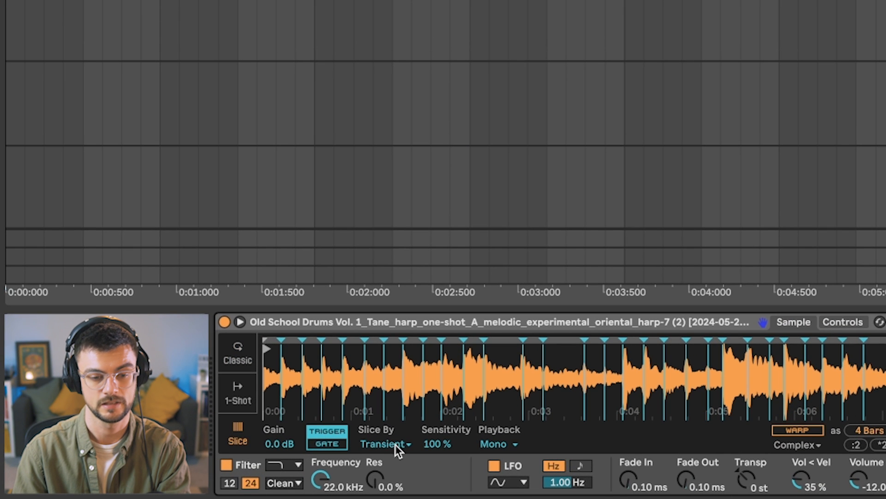
{"action": "left_click", "coordinate": [395, 444]}
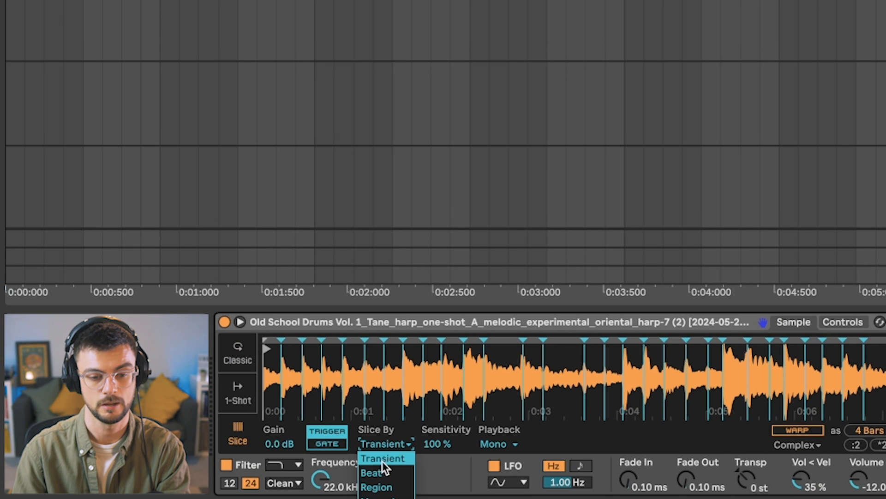
{"action": "left_click", "coordinate": [380, 467]}
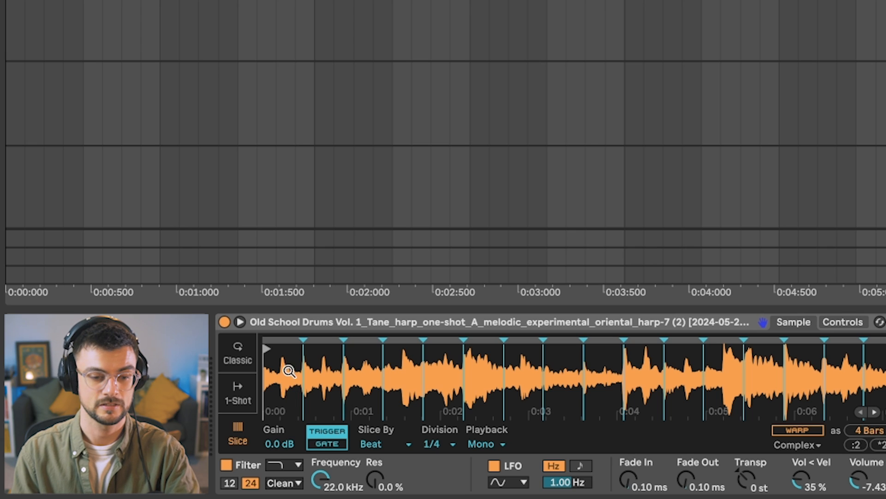
Step: Freeze and flatten the sliced harp MIDI track into audio
{"action": "left_click_drag", "start_coordinate": [286, 388], "coordinate": [307, 369]}
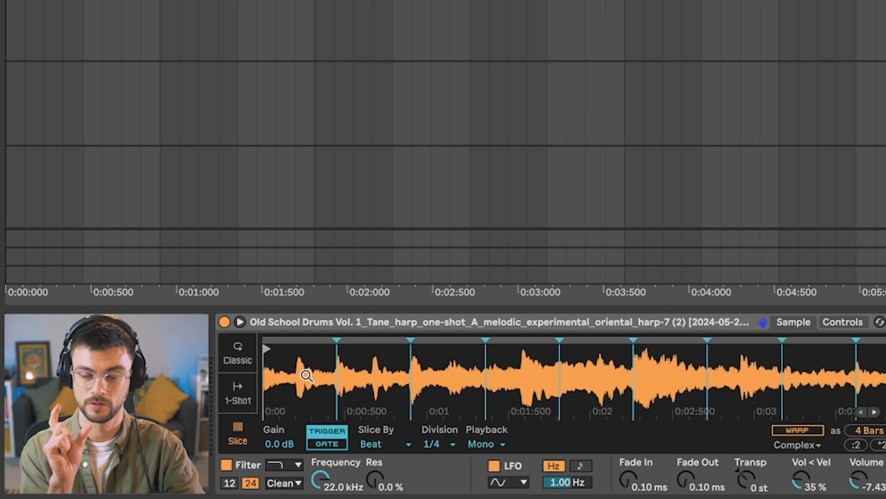
{"action": "key", "text": "minus"}
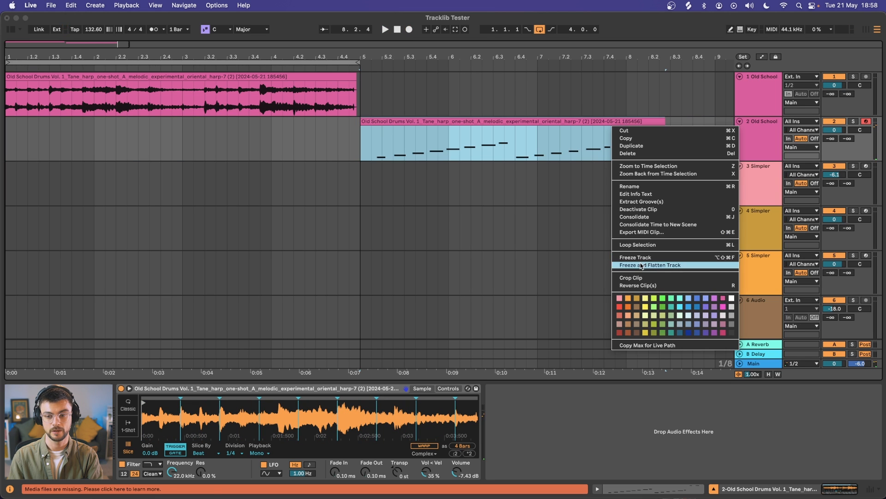
{"action": "left_click", "coordinate": [641, 264]}
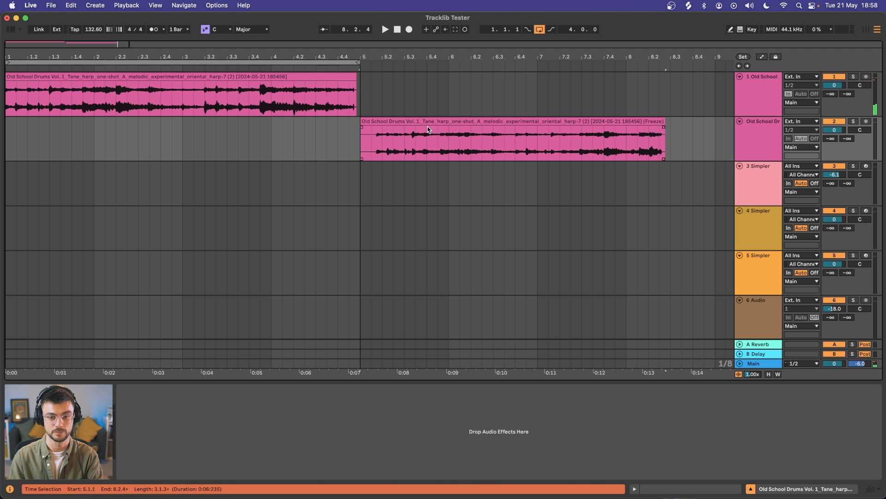
Step: Extend the frozen harp clip's end to bar 5 and set its warp mode to Complex
{"action": "scroll", "coordinate": [371, 132], "scroll_direction": "up", "scroll_amount": 10}
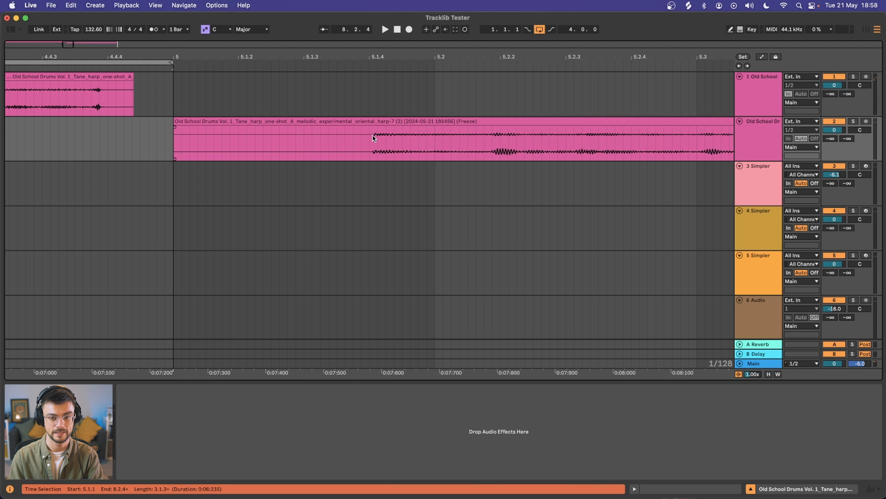
{"action": "scroll", "coordinate": [373, 137], "scroll_direction": "up", "scroll_amount": 4}
{"action": "scroll", "coordinate": [382, 137], "scroll_direction": "down", "scroll_amount": 15}
{"action": "left_click", "coordinate": [95, 134]}
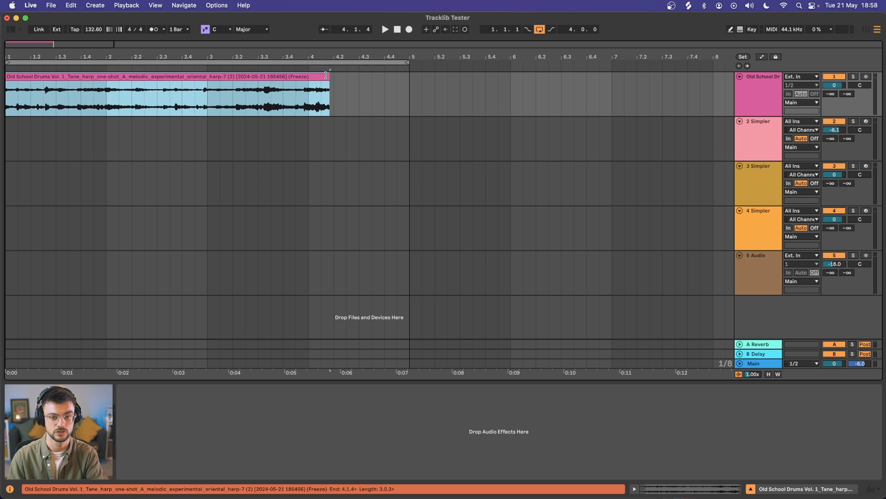
{"action": "left_click_drag", "start_coordinate": [325, 75], "coordinate": [407, 78]}
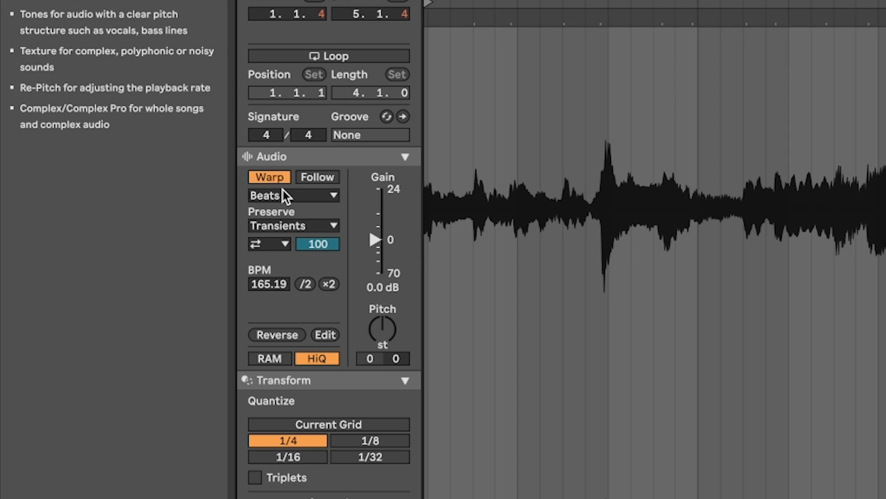
{"action": "left_click", "coordinate": [284, 194]}
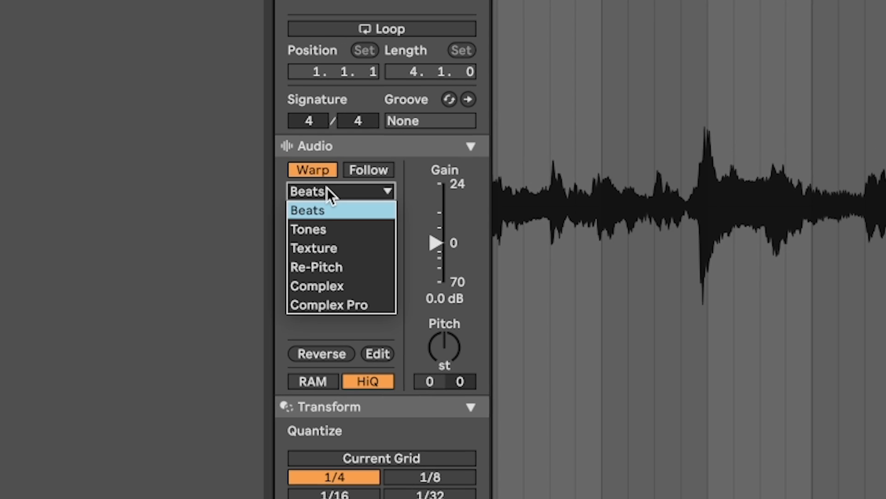
{"action": "left_click", "coordinate": [340, 282]}
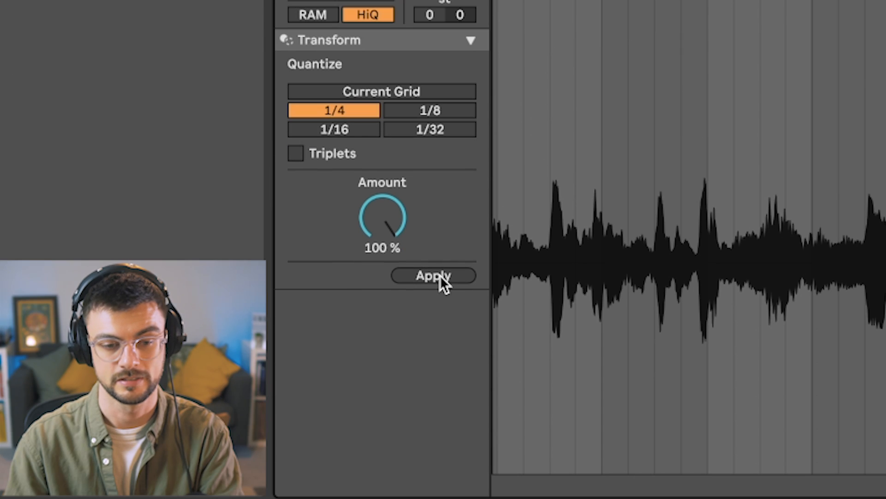
Step: Select all of the clip's audio and apply 1/4 quantize at 100% amount
{"action": "left_click", "coordinate": [691, 43]}
{"action": "key", "text": "ctrl+a"}
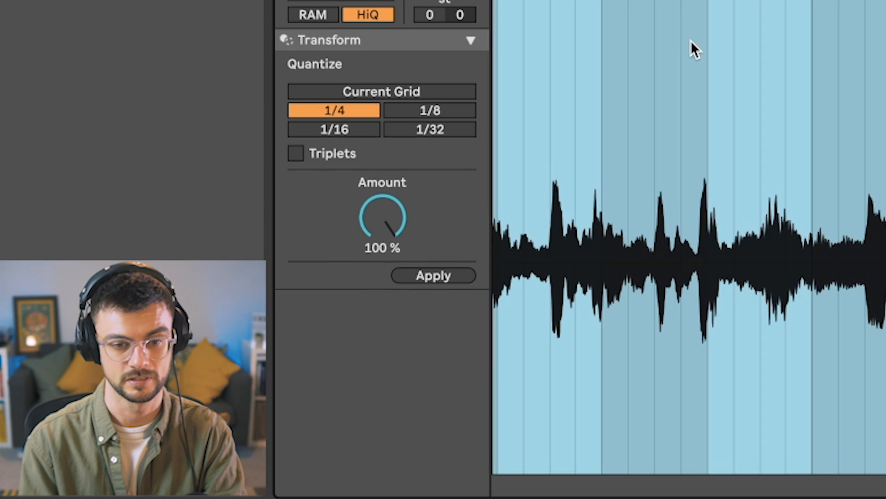
{"action": "left_click", "coordinate": [407, 277]}
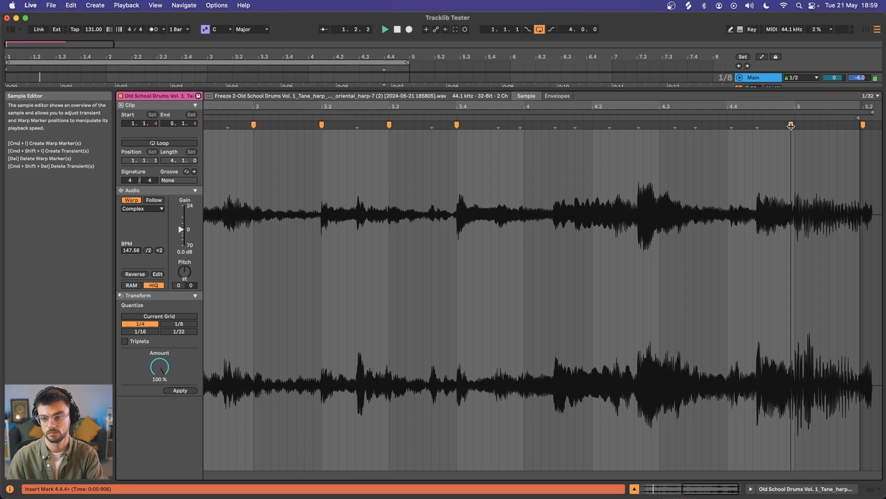
Step: Add and adjust warp markers near the end of the clip around bar 5
{"action": "double_click", "coordinate": [791, 125]}
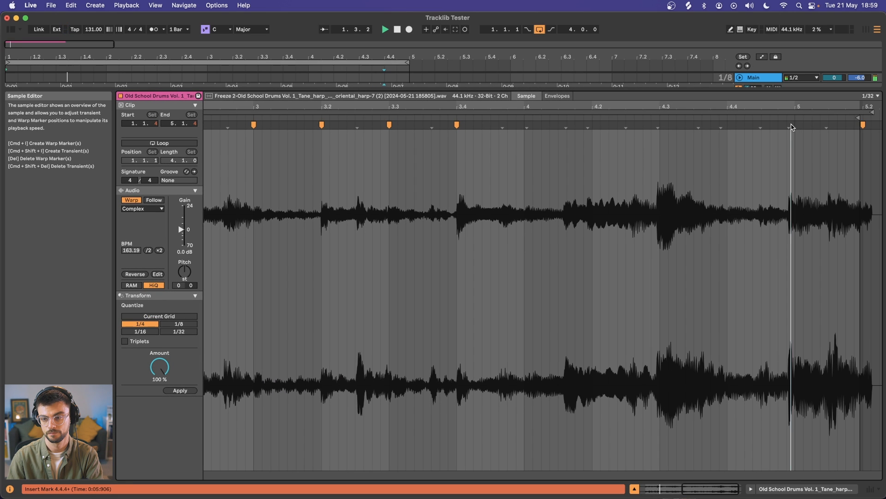
{"action": "double_click", "coordinate": [863, 125]}
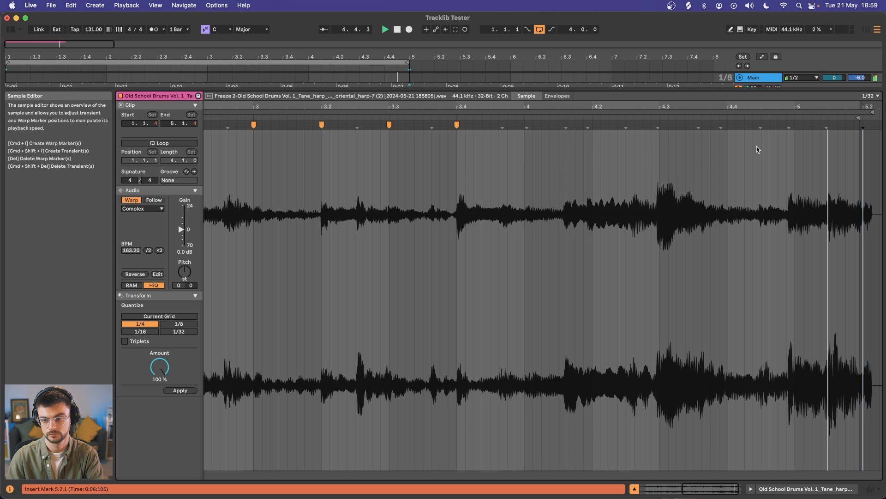
{"action": "left_click_drag", "start_coordinate": [789, 124], "coordinate": [792, 126]}
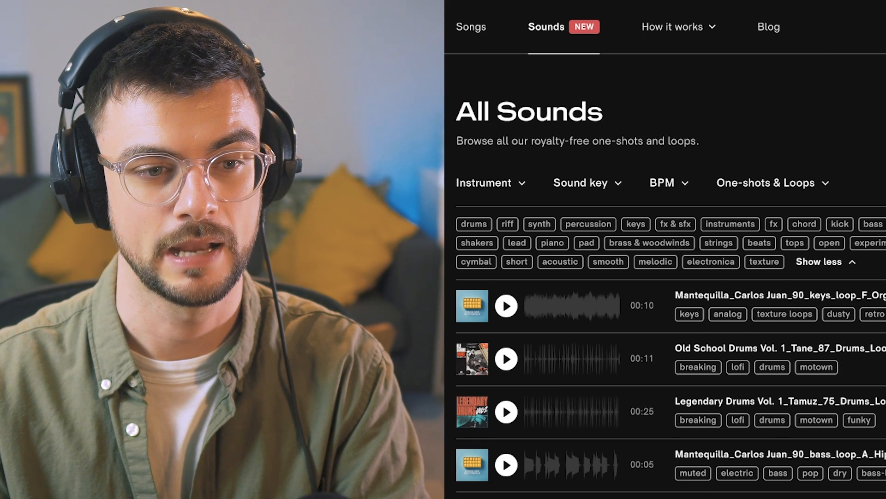
Step: Switch to the Tracklib All Sounds page and filter the sounds to drum loops
{"action": "left_click", "coordinate": [774, 189]}
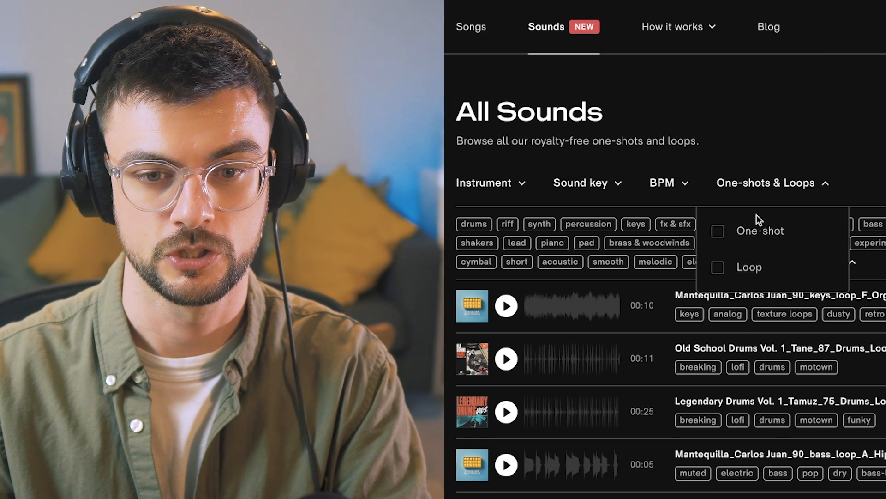
{"action": "left_click", "coordinate": [719, 264]}
{"action": "left_click", "coordinate": [481, 185]}
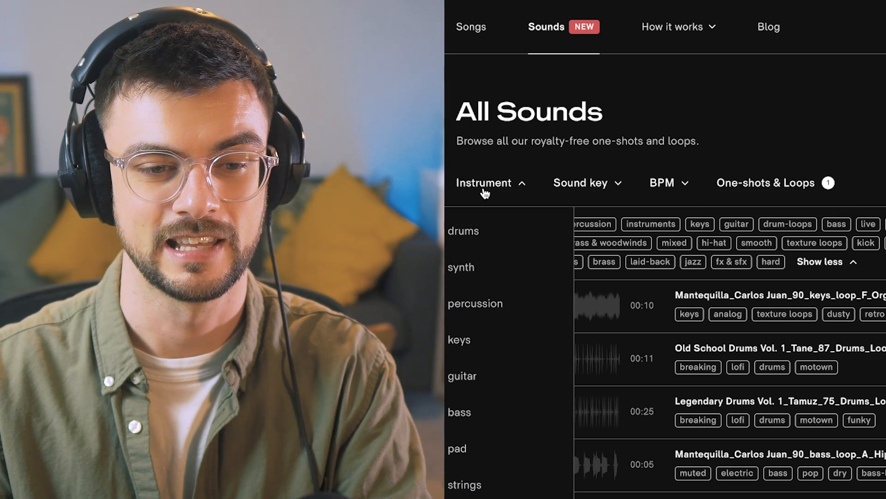
{"action": "left_click", "coordinate": [466, 230]}
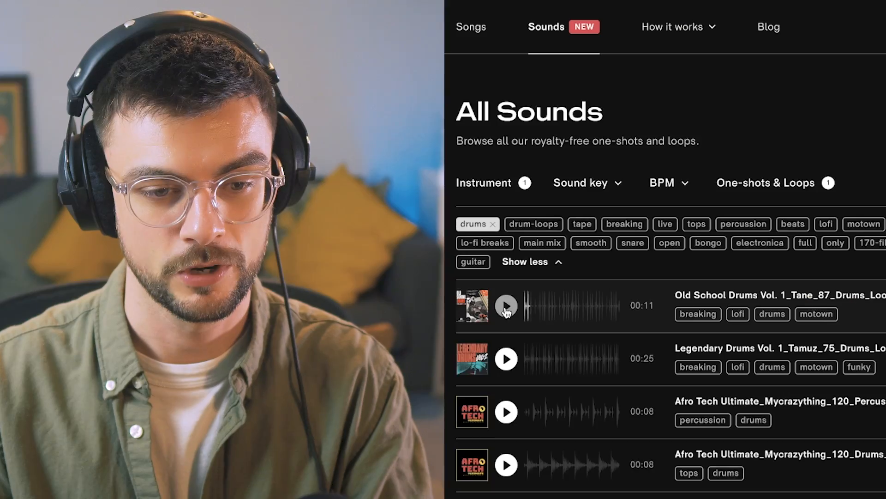
Step: Scroll through and audition the drum loops in the filtered list
{"action": "scroll", "coordinate": [505, 305], "scroll_direction": "down", "scroll_amount": 3}
{"action": "left_click", "coordinate": [505, 303]}
{"action": "scroll", "coordinate": [506, 309], "scroll_direction": "down", "scroll_amount": 1}
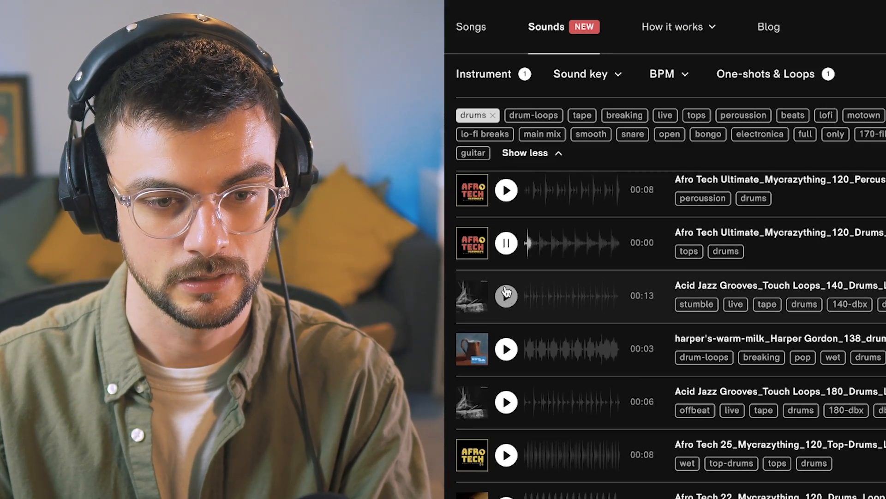
{"action": "left_click", "coordinate": [506, 313]}
{"action": "scroll", "coordinate": [507, 313], "scroll_direction": "down", "scroll_amount": 2}
{"action": "left_click", "coordinate": [507, 334]}
{"action": "scroll", "coordinate": [507, 334], "scroll_direction": "down", "scroll_amount": 1}
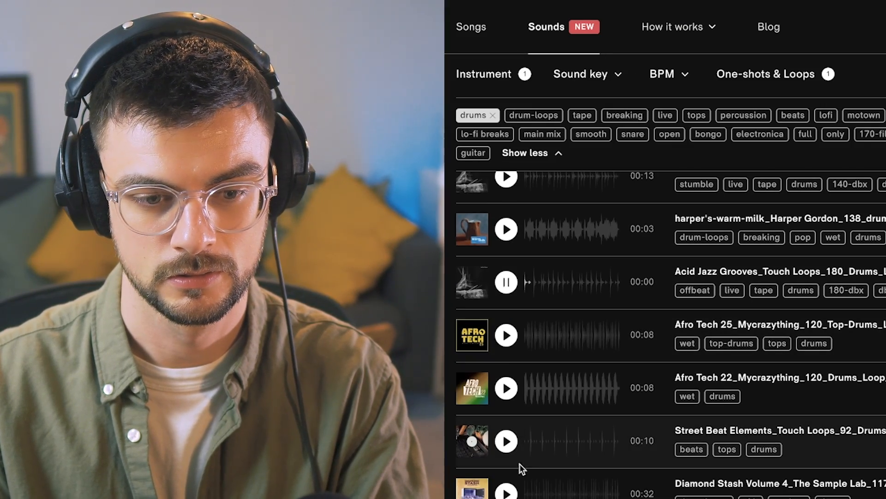
Step: Pick the Diamond Stash Volume 4 drum loop and set its Simpler to Slice mode
{"action": "scroll", "coordinate": [518, 469], "scroll_direction": "down", "scroll_amount": 1}
{"action": "left_click", "coordinate": [507, 455]}
{"action": "scroll", "coordinate": [512, 485], "scroll_direction": "down", "scroll_amount": 1}
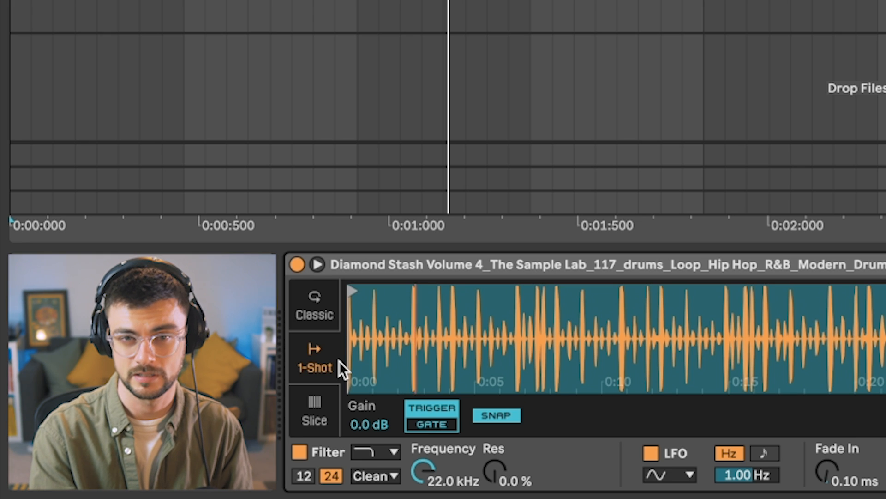
{"action": "left_click", "coordinate": [317, 400]}
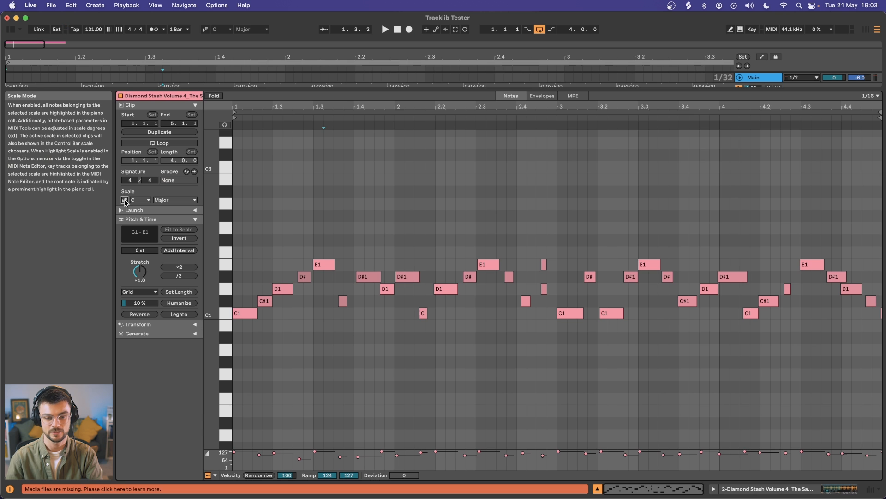
Step: Open the sliced drum MIDI clip, select its notes, open 1/4 quantize settings and play it back
{"action": "left_click", "coordinate": [260, 221]}
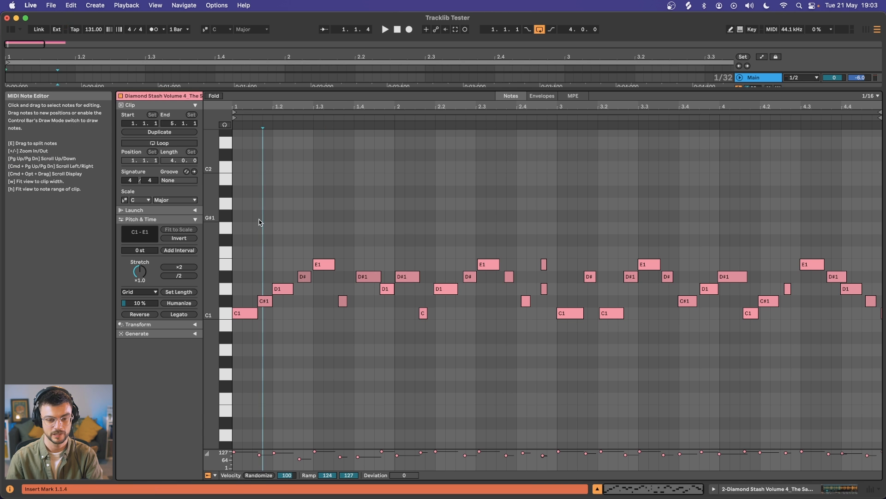
{"action": "key", "text": "super+a"}
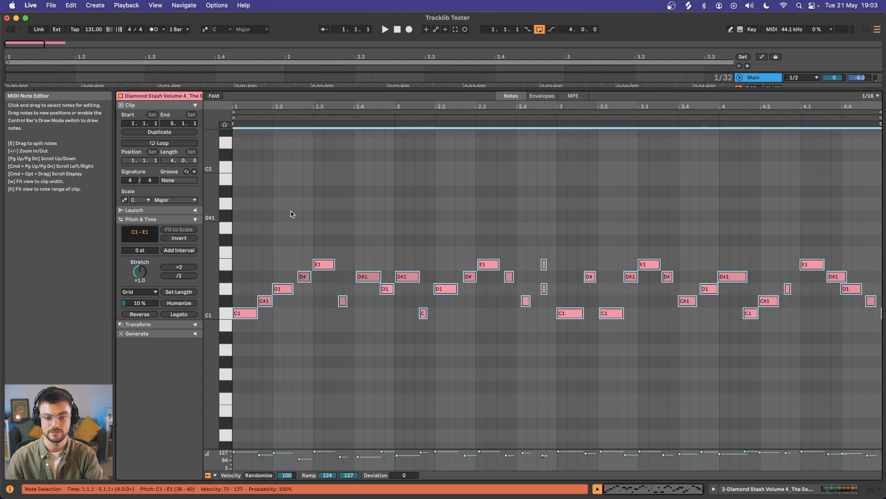
{"action": "left_click", "coordinate": [247, 264]}
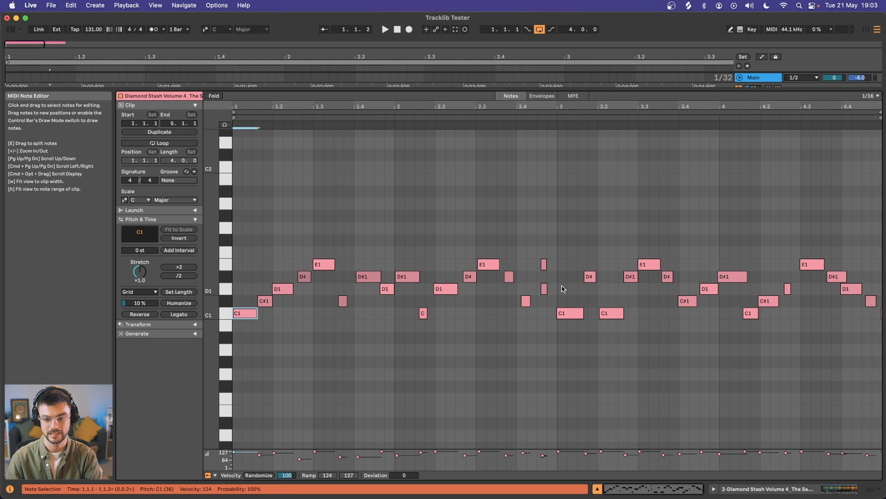
{"action": "key", "text": "super+shift+u"}
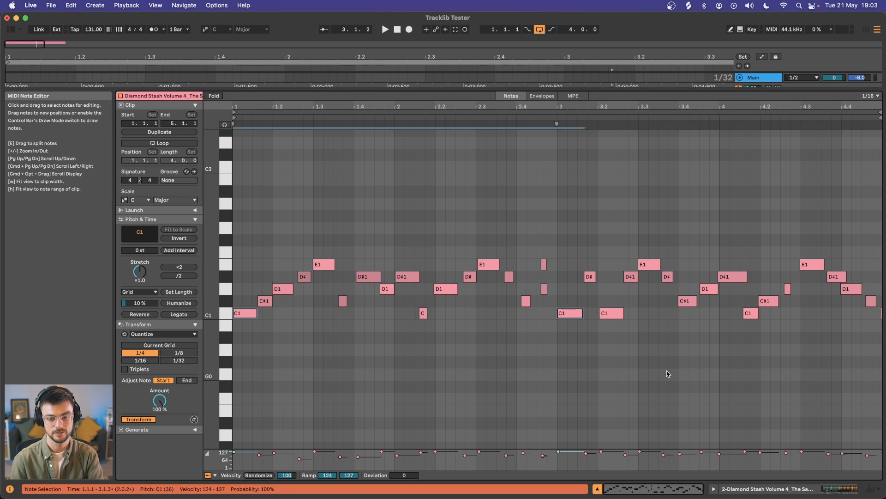
{"action": "key", "text": "space"}
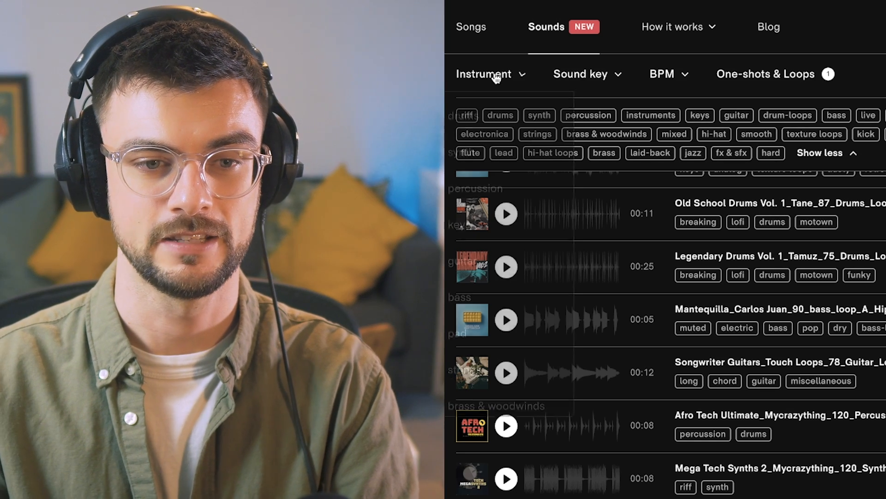
Step: Filter the Tracklib sounds to bass one-shots tagged 808
{"action": "left_click", "coordinate": [492, 78]}
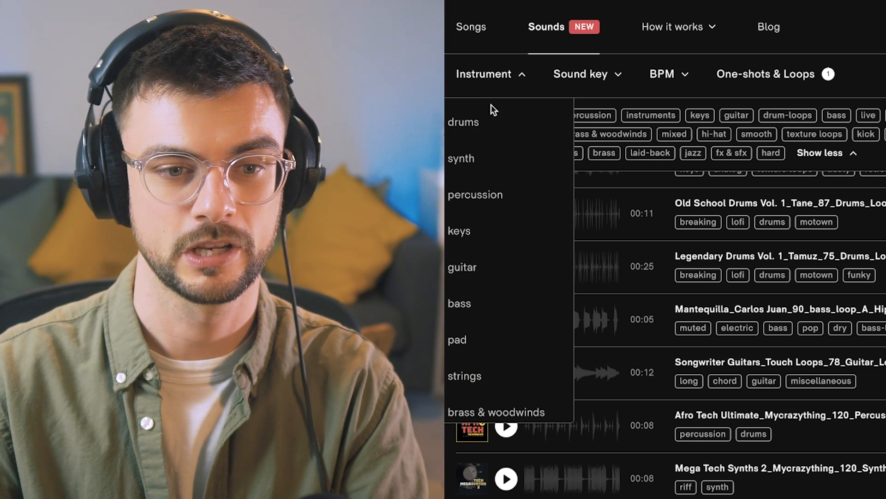
{"action": "left_click", "coordinate": [462, 304]}
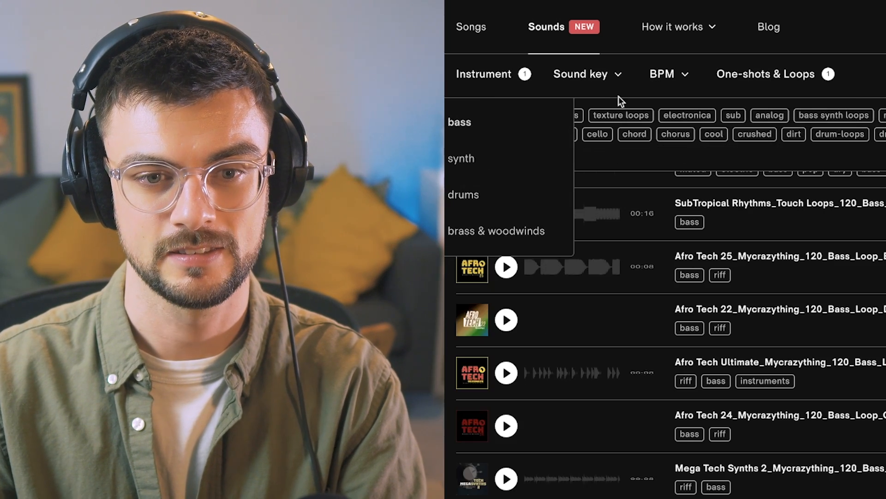
{"action": "left_click", "coordinate": [785, 75]}
{"action": "left_click", "coordinate": [719, 121]}
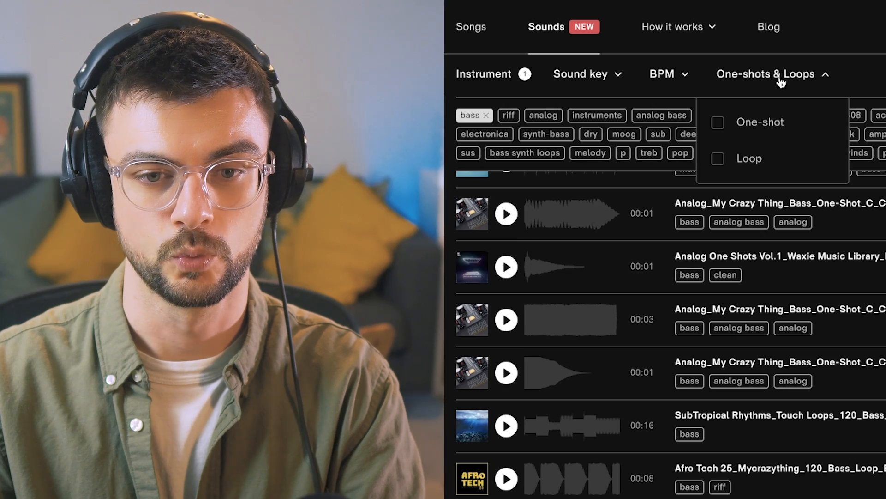
{"action": "left_click", "coordinate": [739, 123]}
{"action": "left_click", "coordinate": [762, 224]}
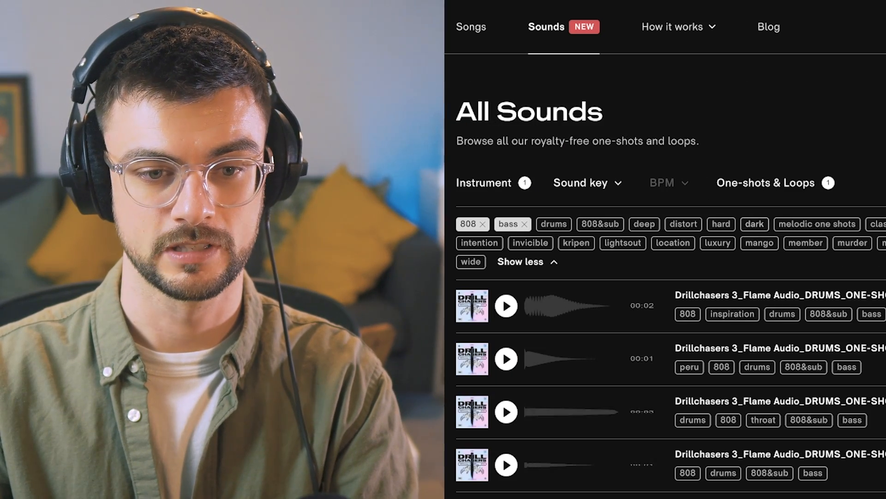
Step: Scroll through and audition the 808 bass one-shots in the filtered list
{"action": "scroll", "coordinate": [504, 323], "scroll_direction": "down", "scroll_amount": 5}
{"action": "left_click", "coordinate": [505, 322]}
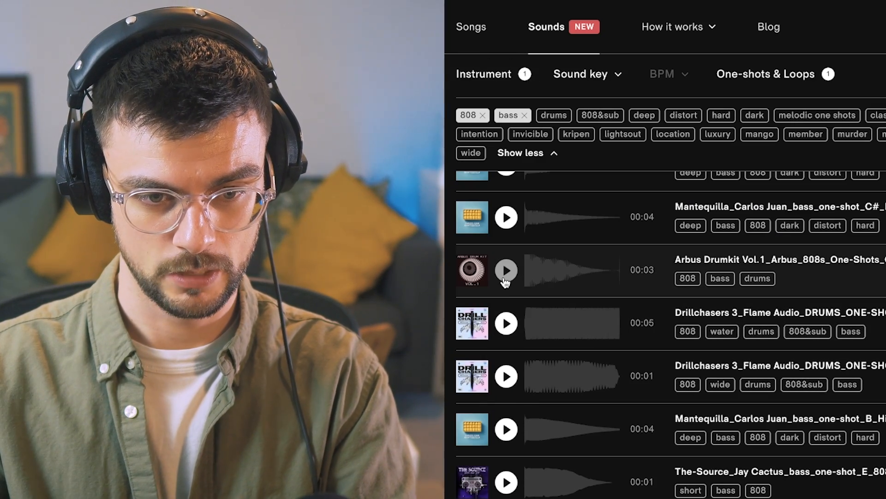
{"action": "left_click", "coordinate": [507, 270]}
{"action": "left_click", "coordinate": [508, 217]}
{"action": "scroll", "coordinate": [511, 234], "scroll_direction": "up", "scroll_amount": 2}
{"action": "left_click", "coordinate": [509, 232]}
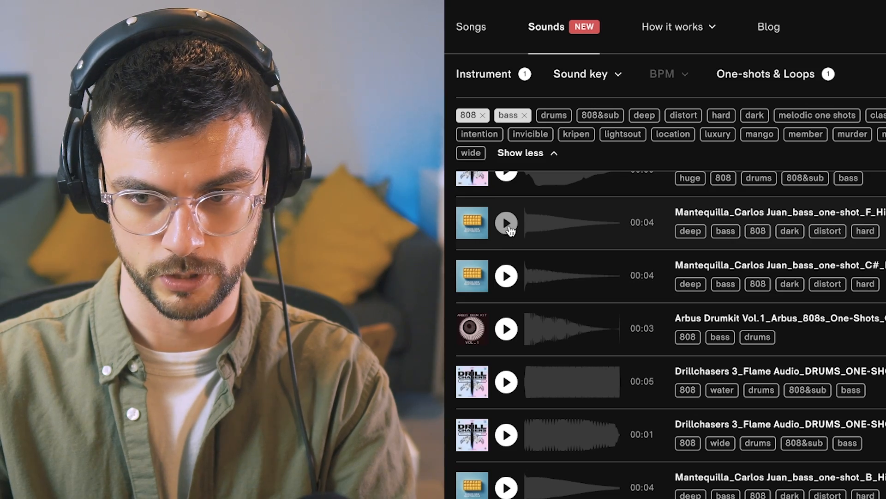
{"action": "scroll", "coordinate": [510, 231], "scroll_direction": "up", "scroll_amount": 5}
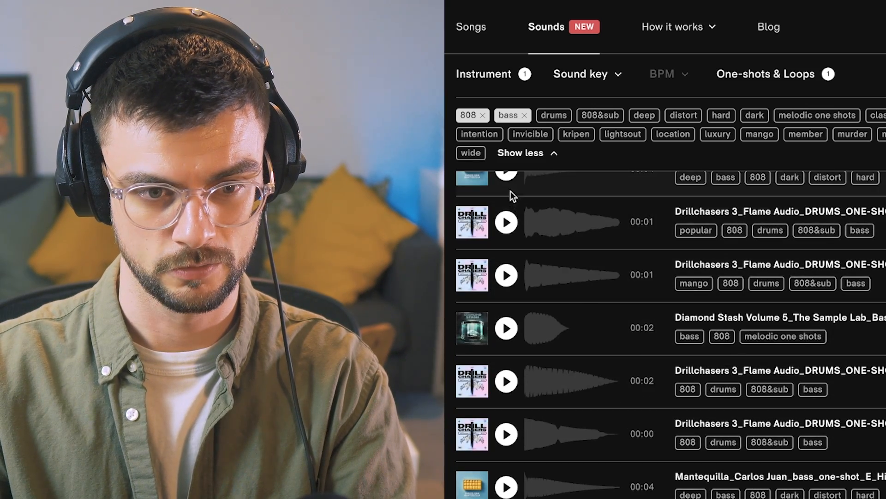
{"action": "scroll", "coordinate": [510, 273], "scroll_direction": "up", "scroll_amount": 2}
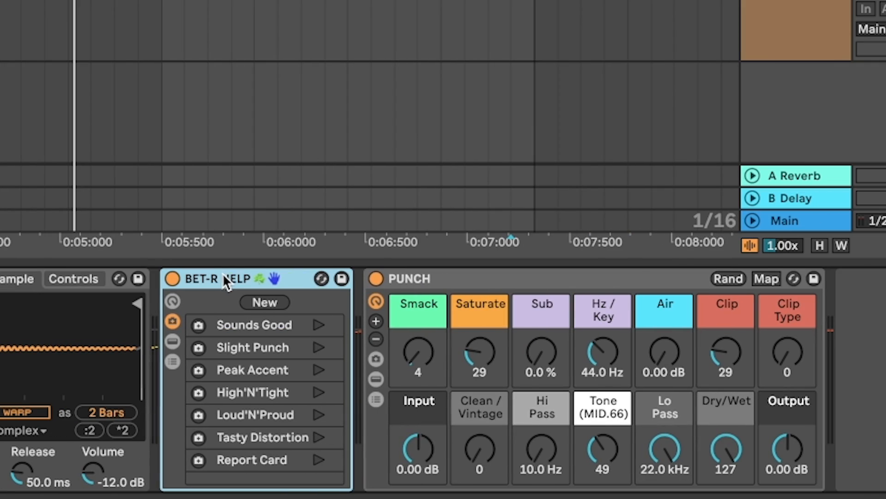
Step: In the Mantequilla 808 bass clip, lengthen the F#3 note and extend the B2 note to start earlier
{"action": "left_click", "coordinate": [666, 279]}
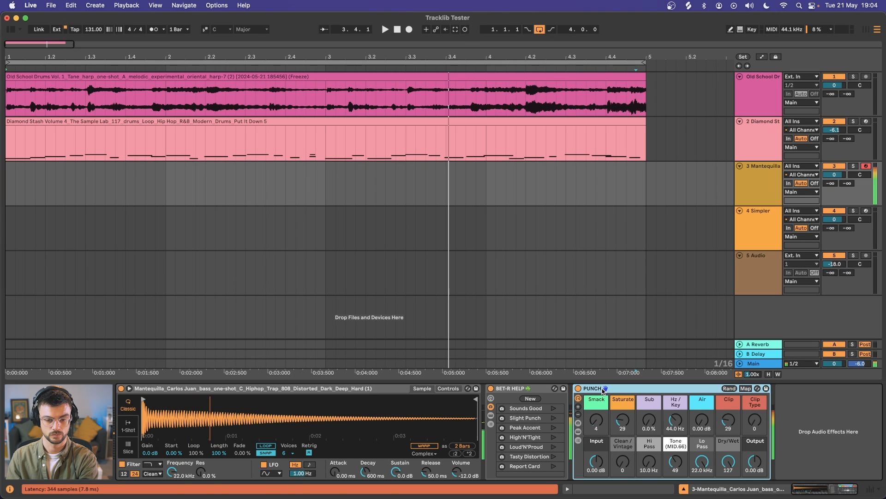
{"action": "left_click_drag", "start_coordinate": [471, 400], "coordinate": [285, 430]}
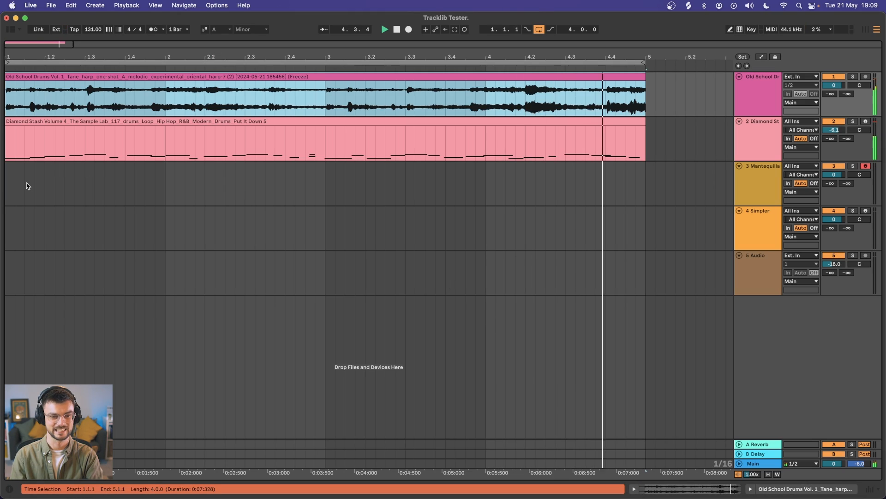
{"action": "left_click", "coordinate": [758, 174]}
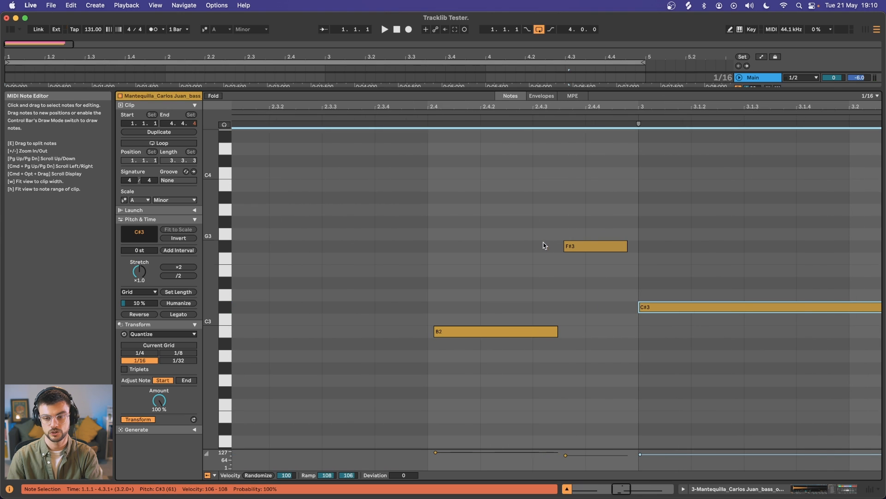
{"action": "left_click_drag", "start_coordinate": [627, 246], "coordinate": [638, 247]}
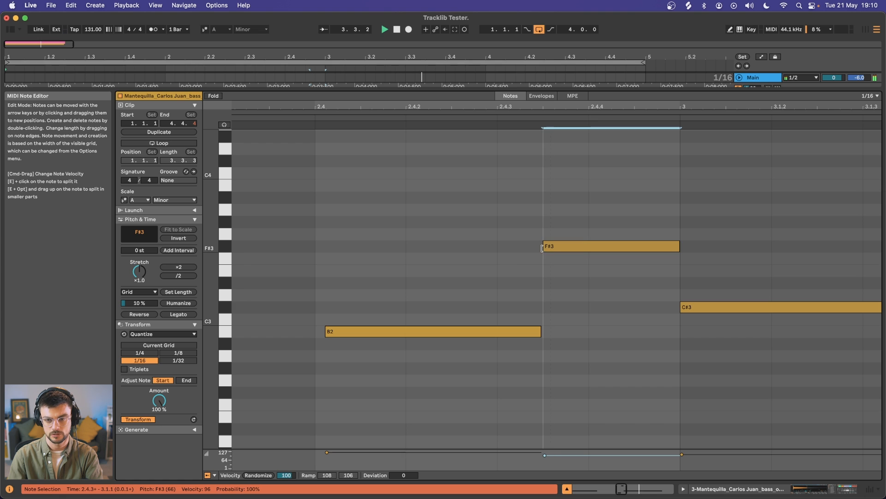
{"action": "left_click_drag", "start_coordinate": [326, 332], "coordinate": [317, 333]}
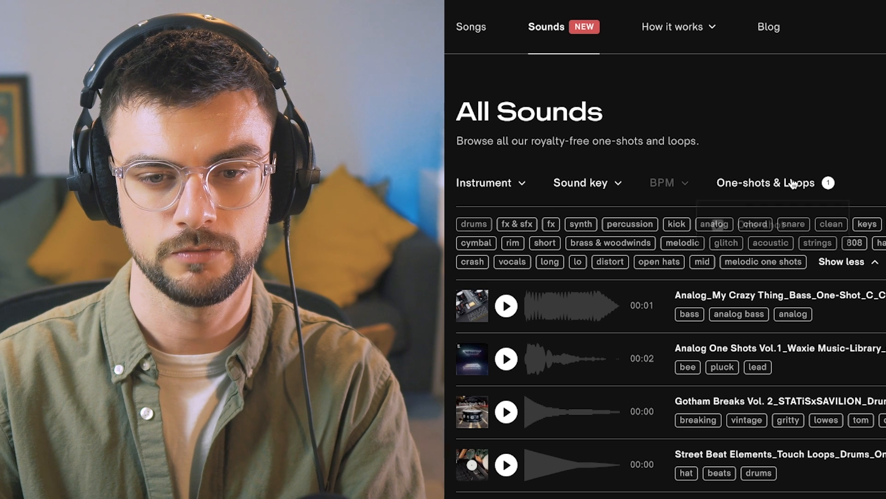
{"action": "left_click", "coordinate": [801, 182]}
{"action": "left_click", "coordinate": [718, 230]}
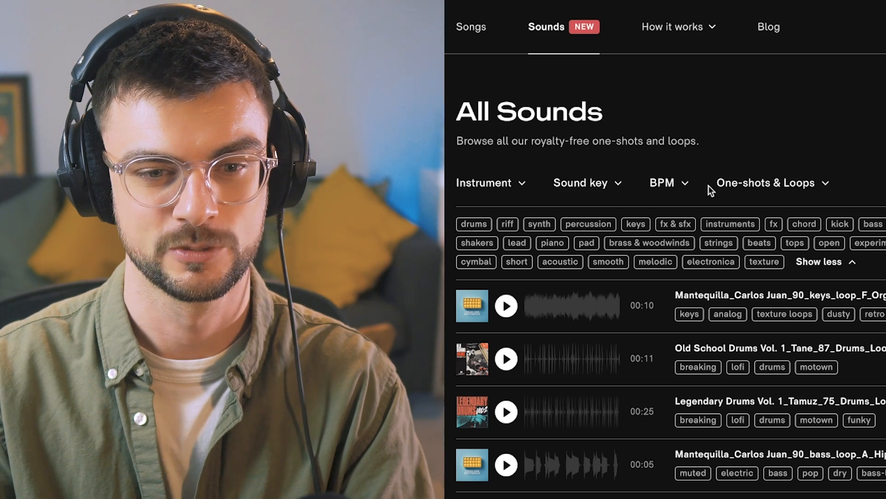
{"action": "left_click", "coordinate": [764, 184]}
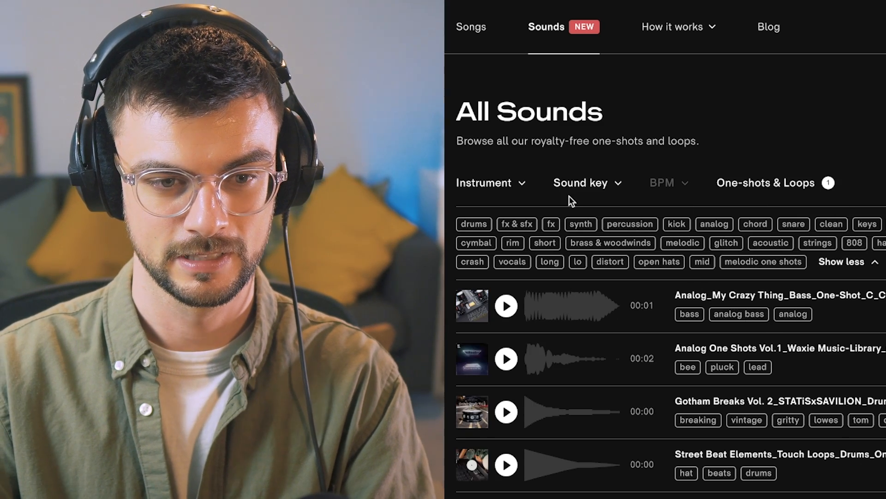
Step: Filter the Tracklib sounds by the strings instrument
{"action": "left_click", "coordinate": [470, 186]}
{"action": "scroll", "coordinate": [485, 258], "scroll_direction": "down", "scroll_amount": 3}
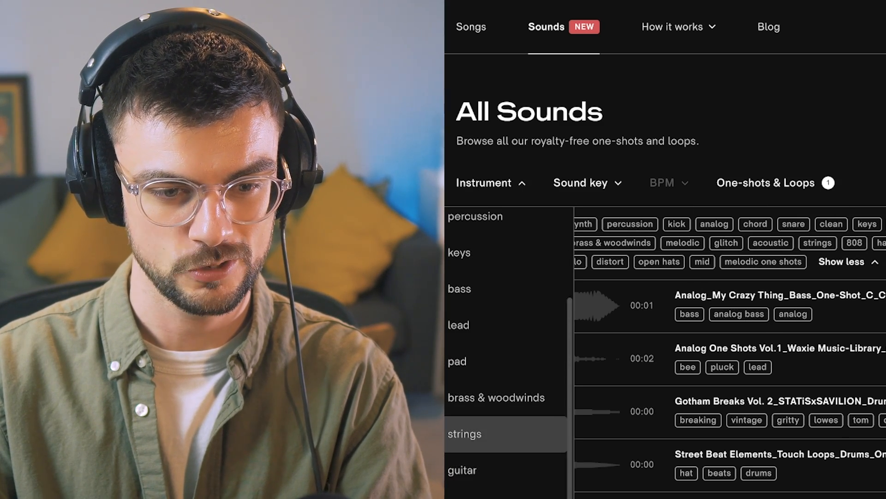
{"action": "left_click", "coordinate": [485, 434]}
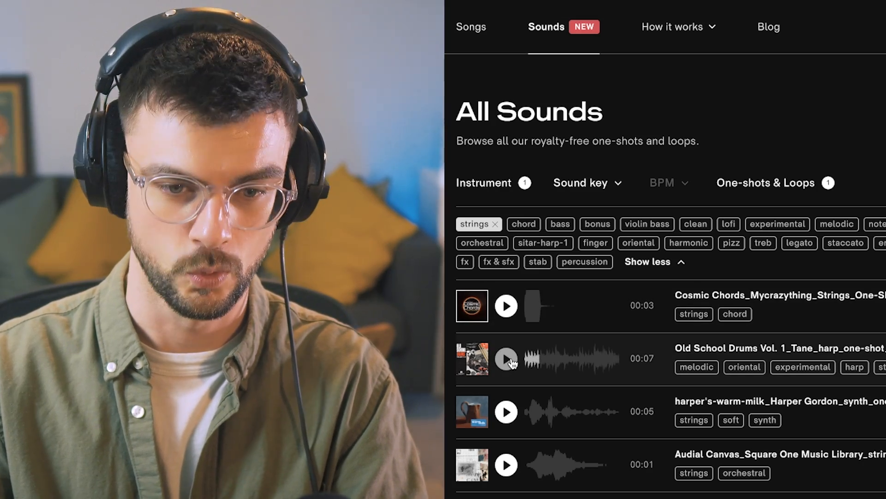
Step: Scroll through and audition the strings one-shots
{"action": "scroll", "coordinate": [511, 363], "scroll_direction": "down", "scroll_amount": 20}
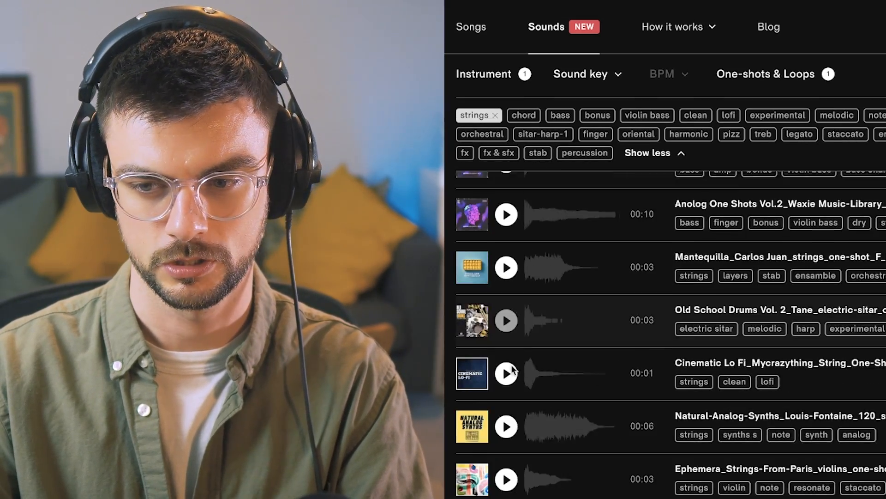
{"action": "scroll", "coordinate": [508, 350], "scroll_direction": "down", "scroll_amount": 4}
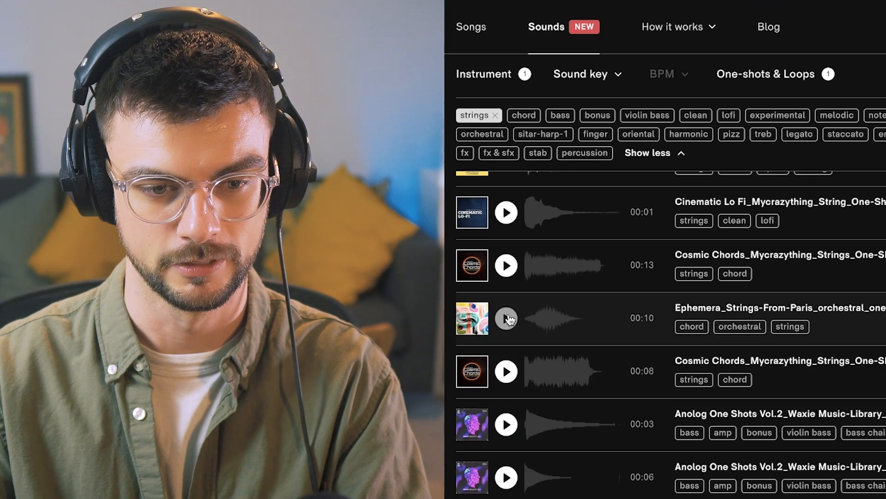
{"action": "scroll", "coordinate": [509, 316], "scroll_direction": "down", "scroll_amount": 4}
{"action": "scroll", "coordinate": [508, 313], "scroll_direction": "down", "scroll_amount": 4}
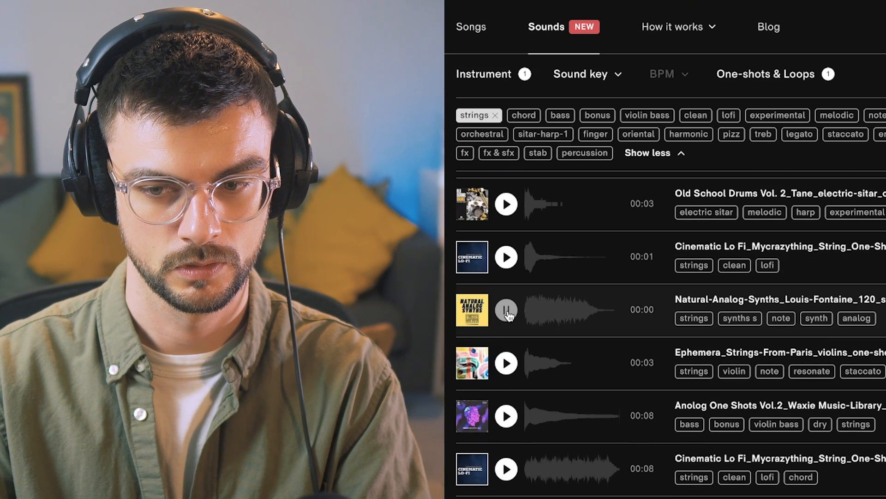
{"action": "left_click", "coordinate": [507, 268]}
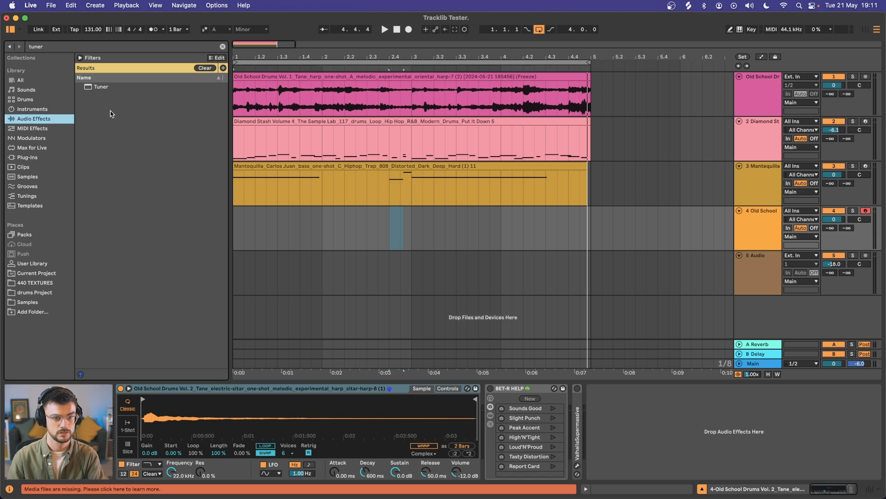
Step: Add a Tuner after the sitar track's Simpler and set the Simpler's detune to -12 ct
{"action": "left_click_drag", "start_coordinate": [101, 89], "coordinate": [490, 424]}
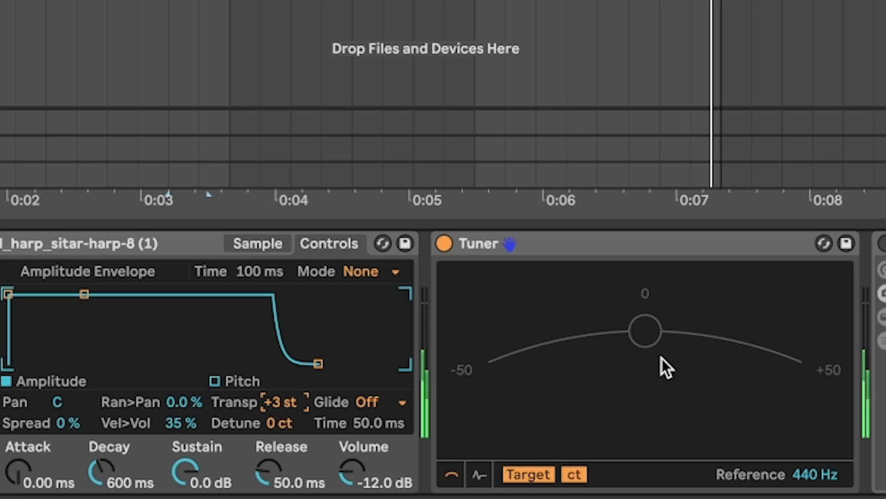
{"action": "left_click", "coordinate": [282, 421]}
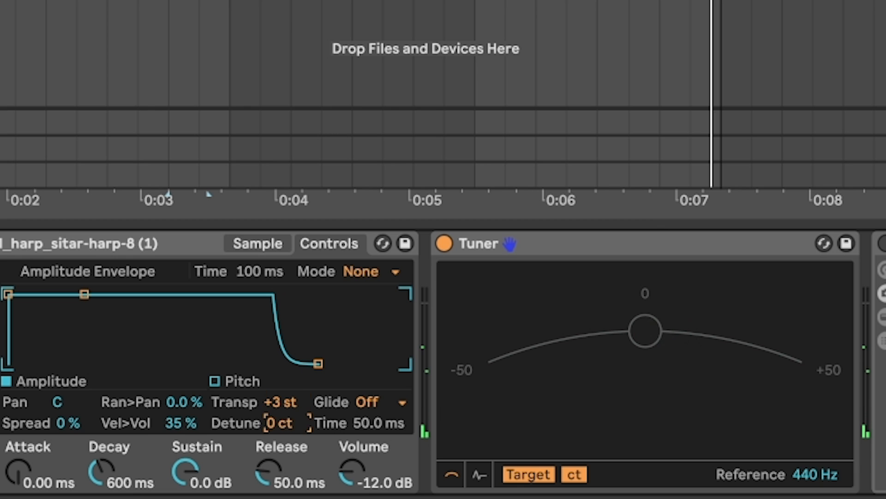
{"action": "left_click_drag", "start_coordinate": [283, 422], "coordinate": [283, 443]}
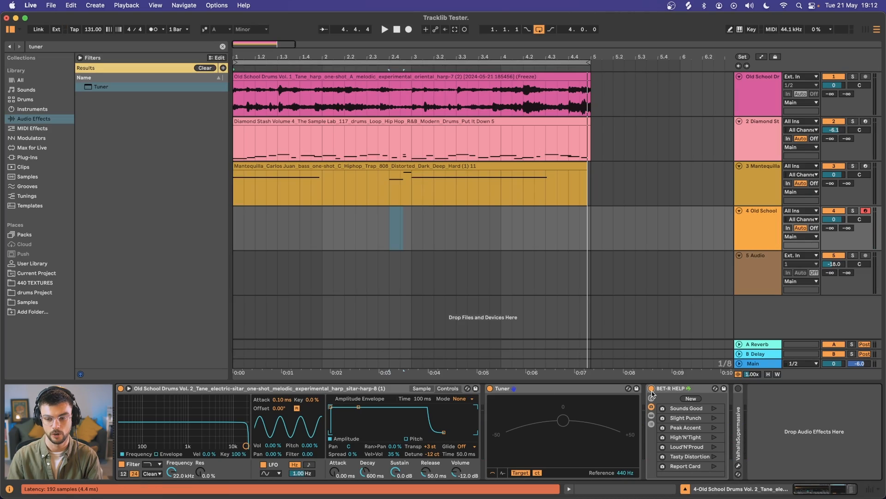
Step: Expand the Valhalla Supermassive device in the sitar track's chain
{"action": "left_click_drag", "start_coordinate": [737, 408], "coordinate": [738, 408]}
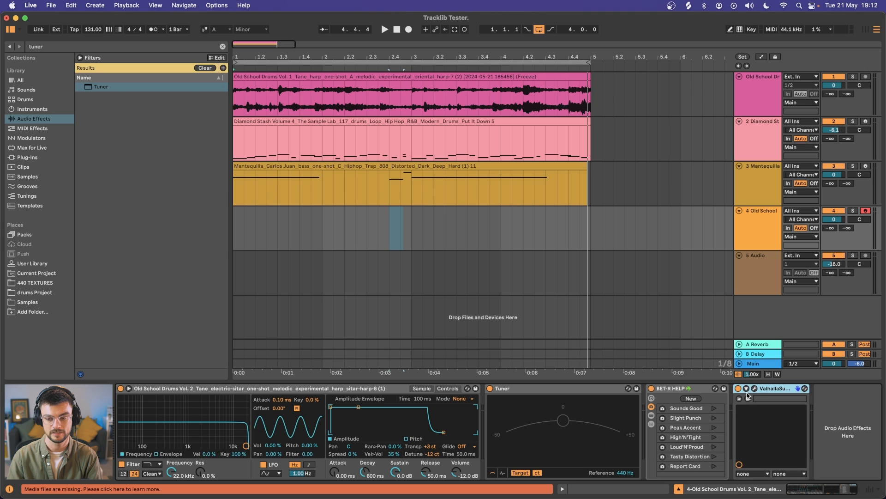
{"action": "left_click", "coordinate": [26, 37]}
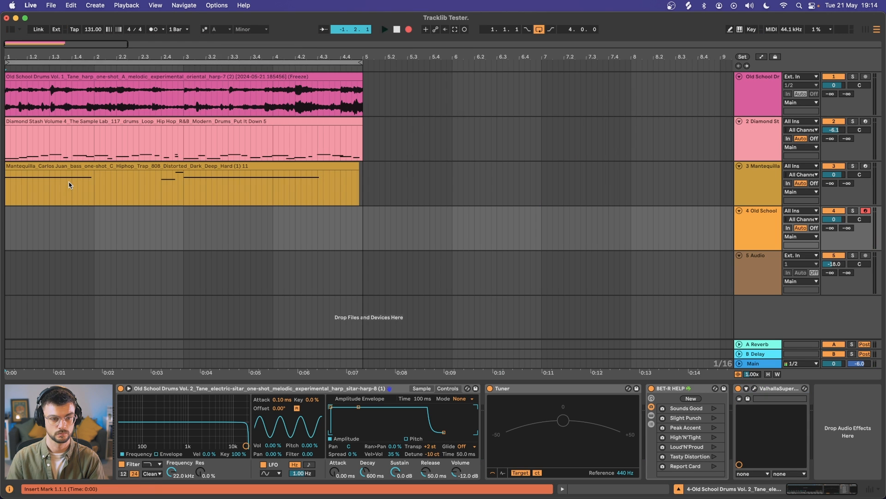
{"action": "key", "text": "plus"}
{"action": "key", "text": "plus"}
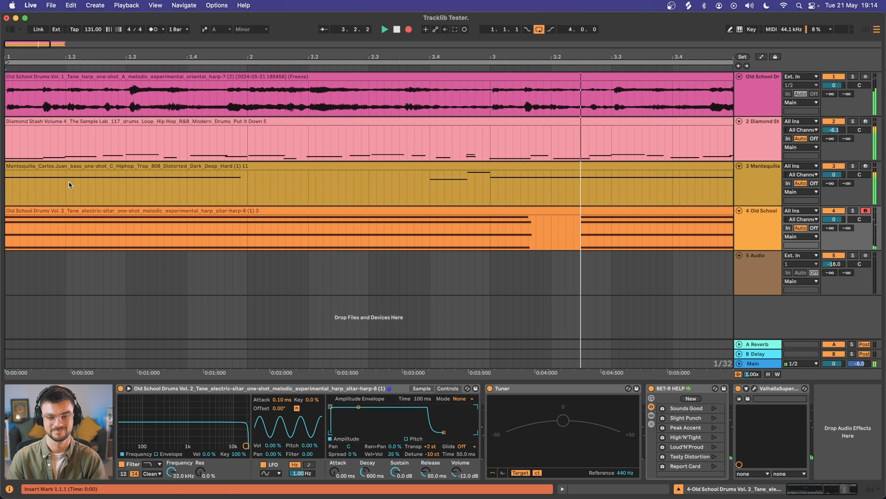
{"action": "key", "text": "minus"}
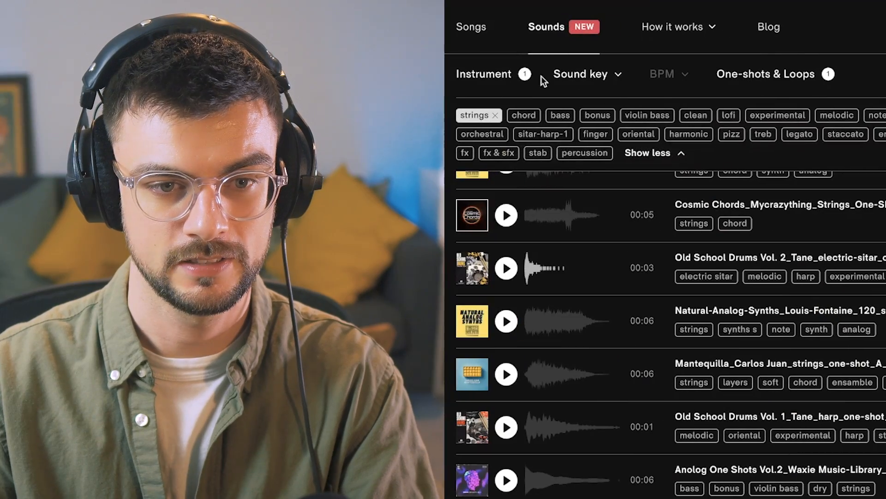
Step: Filter the Tracklib sounds to fx & sfx loops only
{"action": "left_click", "coordinate": [511, 79]}
{"action": "left_click", "coordinate": [453, 122]}
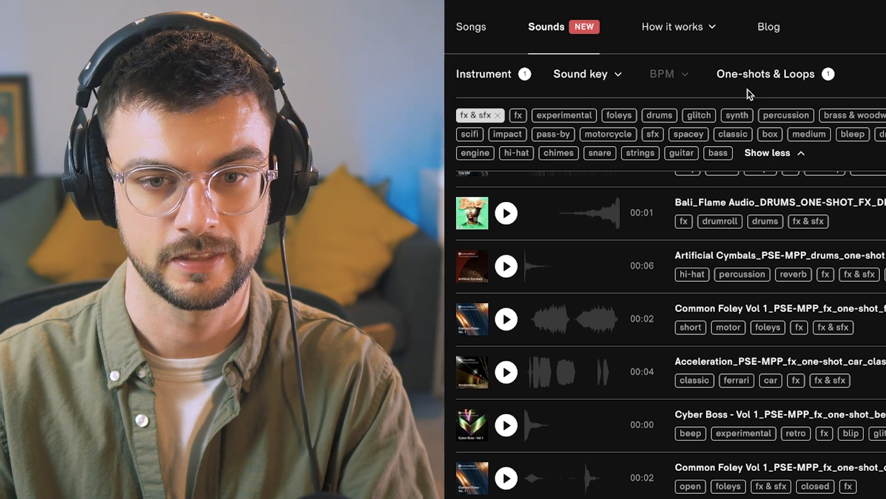
{"action": "left_click", "coordinate": [750, 76]}
{"action": "left_click", "coordinate": [718, 121]}
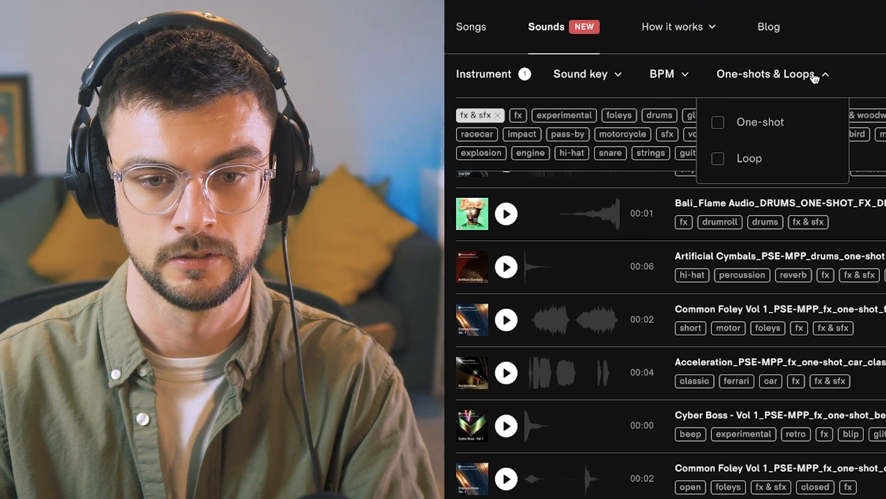
{"action": "left_click", "coordinate": [719, 158]}
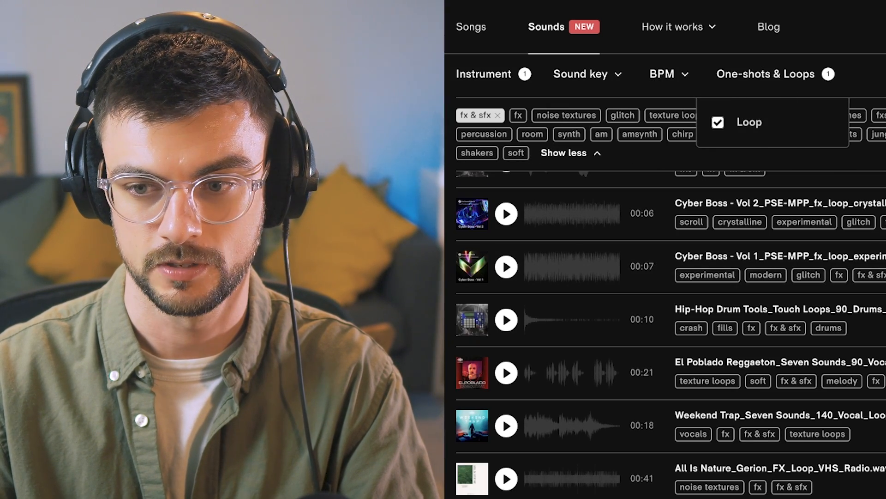
Step: Scroll through and audition the fx & sfx loops
{"action": "scroll", "coordinate": [512, 259], "scroll_direction": "down", "scroll_amount": 1}
{"action": "scroll", "coordinate": [515, 259], "scroll_direction": "up", "scroll_amount": 3}
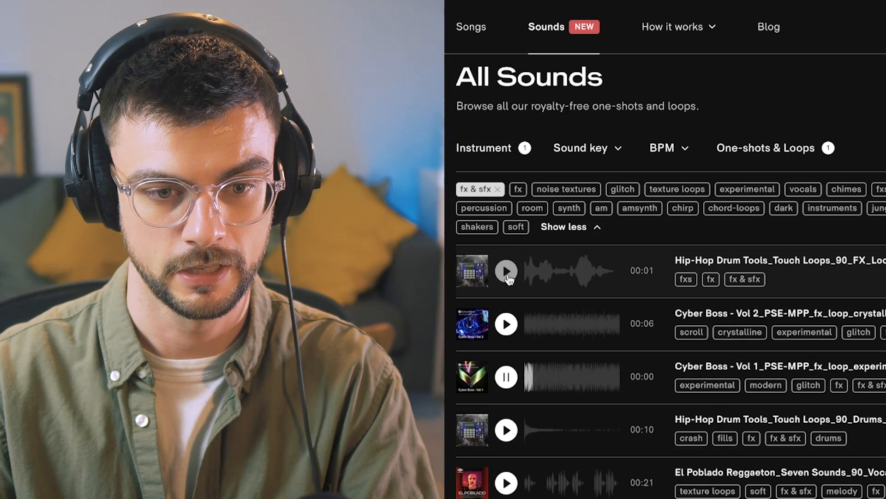
{"action": "left_click", "coordinate": [510, 328]}
{"action": "left_click", "coordinate": [508, 270]}
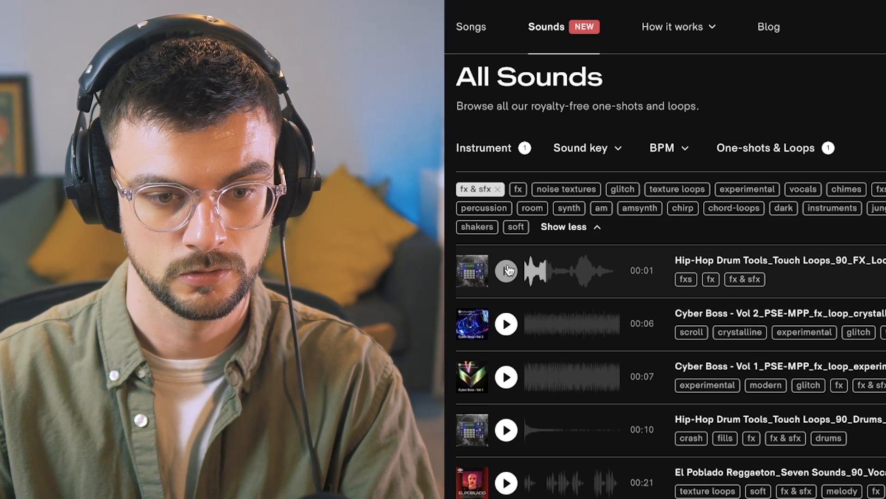
{"action": "scroll", "coordinate": [508, 270], "scroll_direction": "down", "scroll_amount": 15}
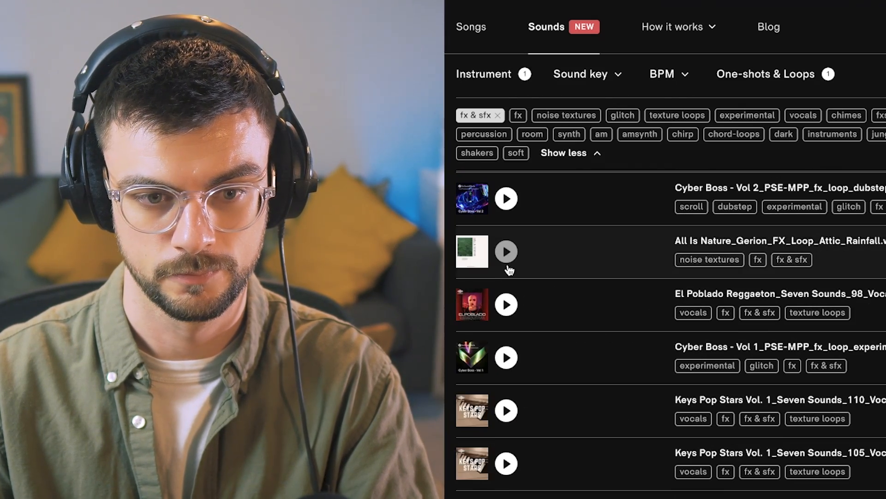
Step: Download the All Is Nature Attic Rainfall loop and place it at the start of the fifth audio track
{"action": "left_click", "coordinate": [508, 261]}
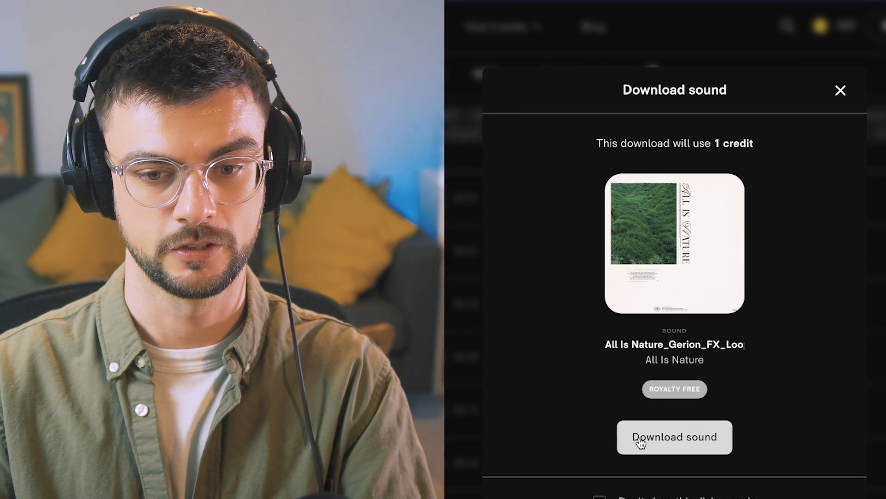
{"action": "left_click", "coordinate": [685, 446]}
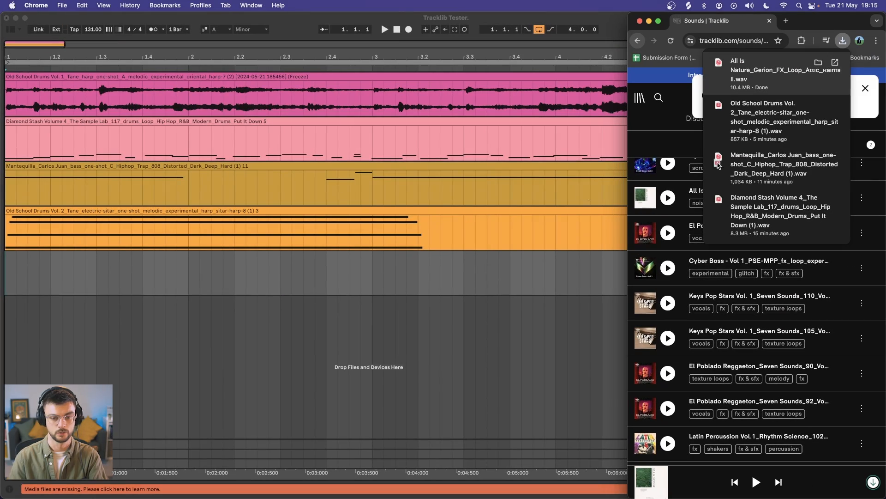
{"action": "left_click_drag", "start_coordinate": [719, 165], "coordinate": [117, 277]}
{"action": "left_click_drag", "start_coordinate": [240, 253], "coordinate": [116, 255]}
Step: Turn off warping for the rainfall clip and raise its gain to 15.4 dB
{"action": "double_click", "coordinate": [465, 262]}
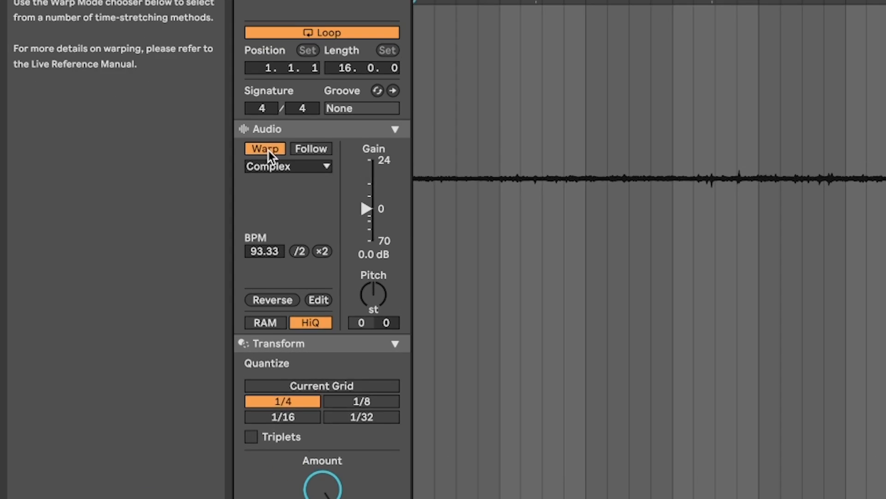
{"action": "left_click", "coordinate": [134, 207]}
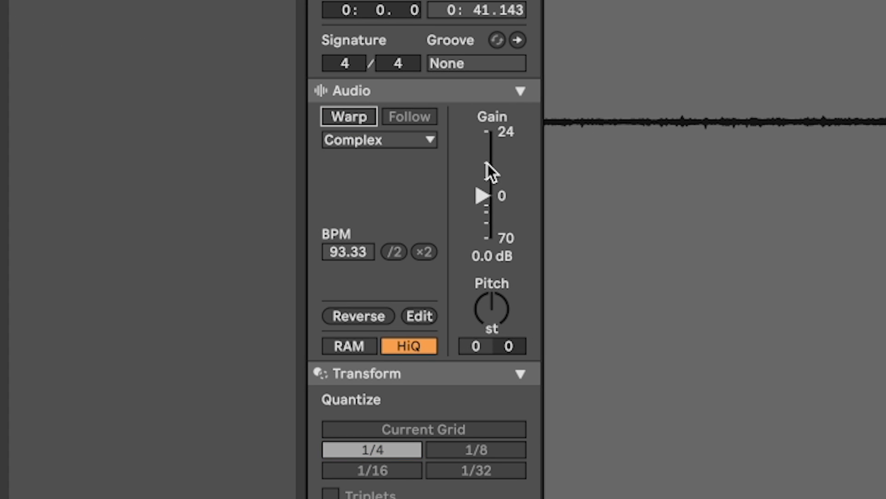
{"action": "key", "text": "space"}
{"action": "left_click_drag", "start_coordinate": [481, 196], "coordinate": [481, 153]}
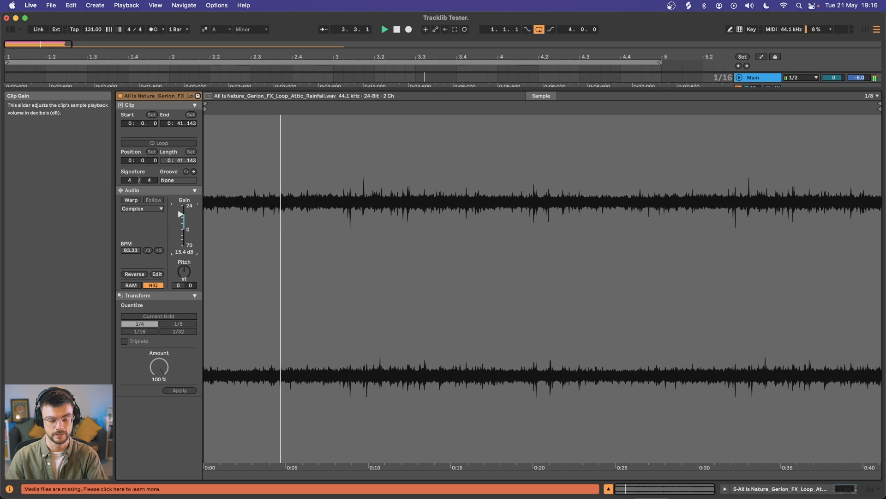
Step: Activate the EQ Eight on the rainfall track and move its third band to about 367 Hz and -4 dB
{"action": "left_click", "coordinate": [608, 488]}
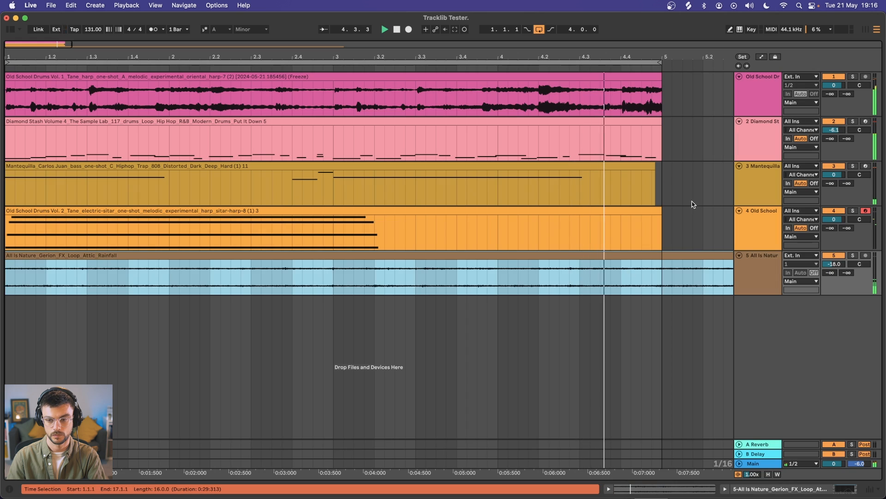
{"action": "left_click", "coordinate": [758, 260]}
{"action": "double_click", "coordinate": [758, 260]}
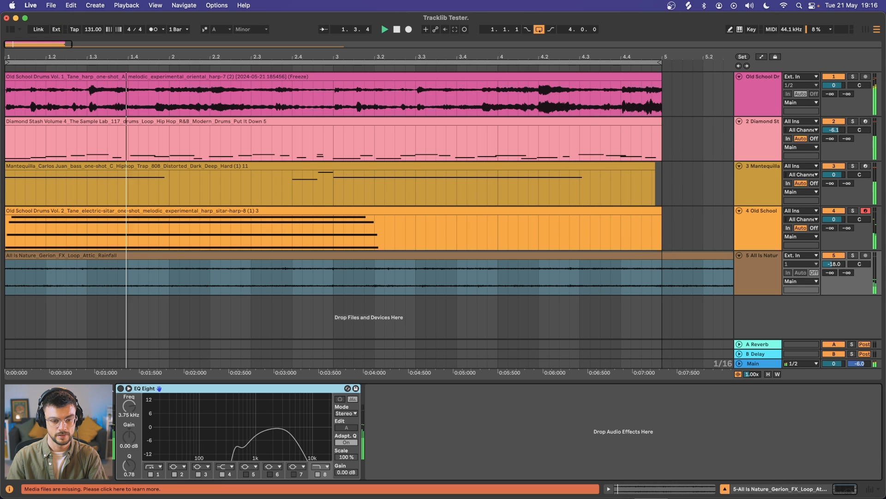
{"action": "left_click", "coordinate": [120, 388]}
{"action": "mouse_move", "coordinate": [240, 446]}
{"action": "left_mouse_down"}
{"action": "mouse_move", "coordinate": [247, 409]}
{"action": "mouse_move", "coordinate": [234, 434]}
{"action": "left_mouse_up"}
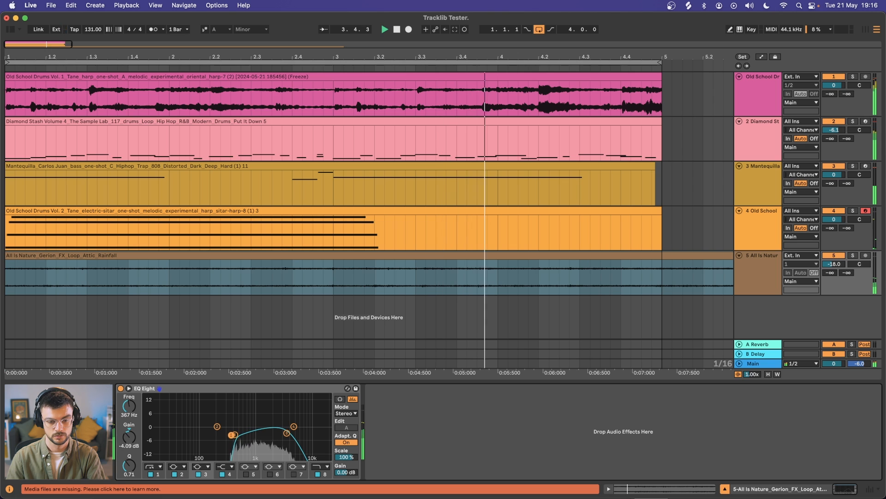